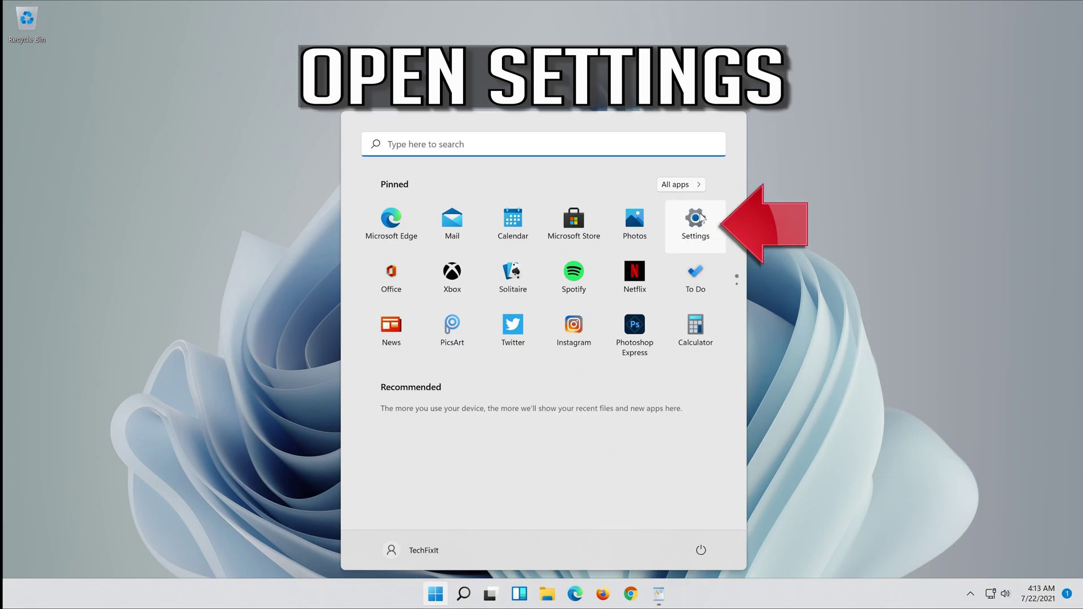
Open Windows Settings and bring up the other troubleshooters among the system's troubleshooting options
left_click(703, 218)
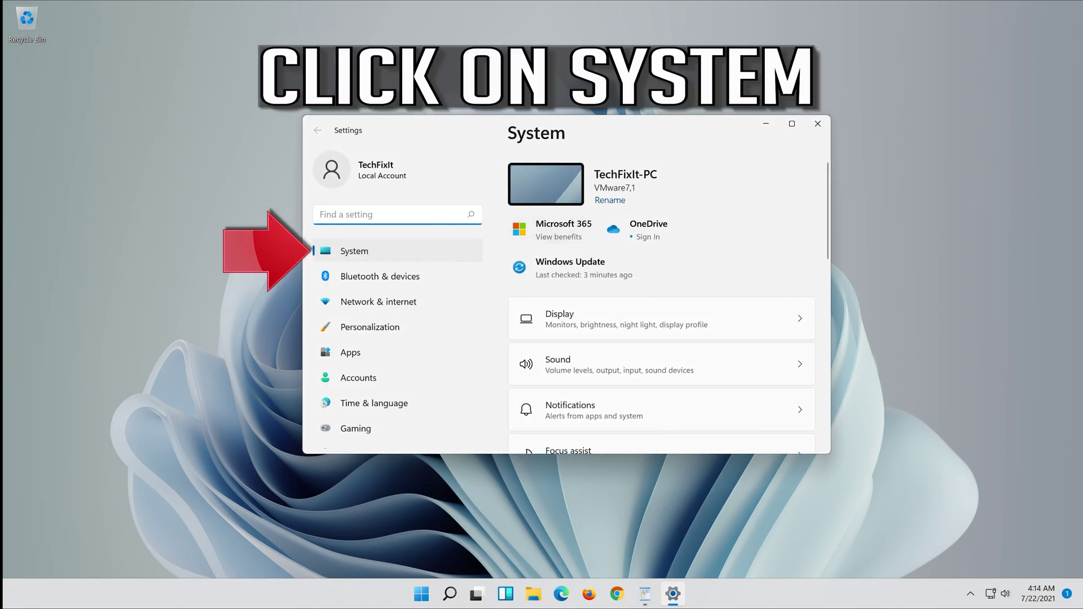
left_click(391, 255)
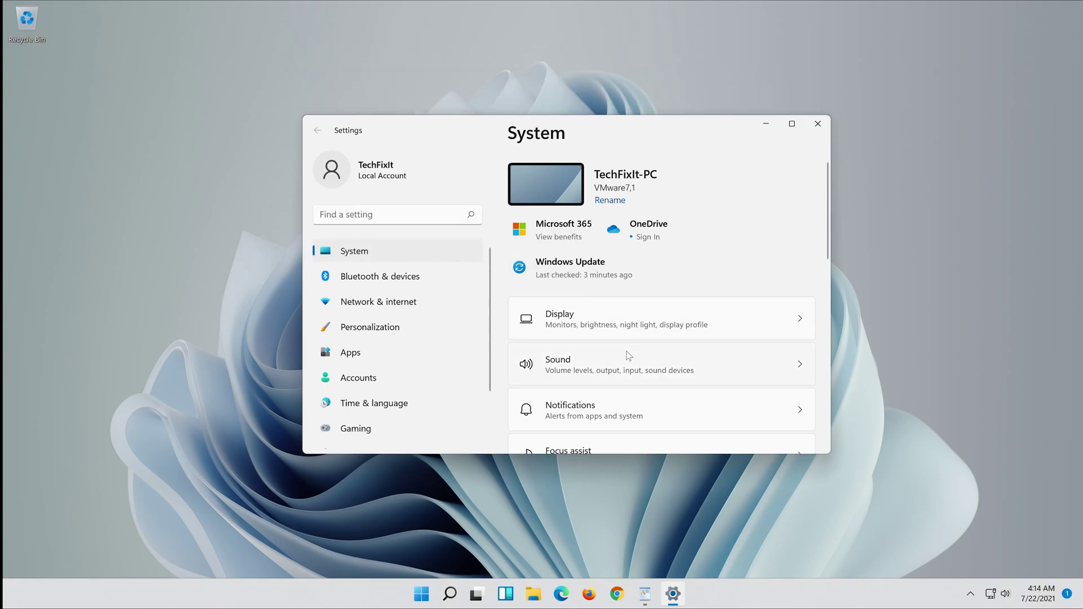
scroll(627, 353, "down", 5)
scroll(627, 353, "down", 3)
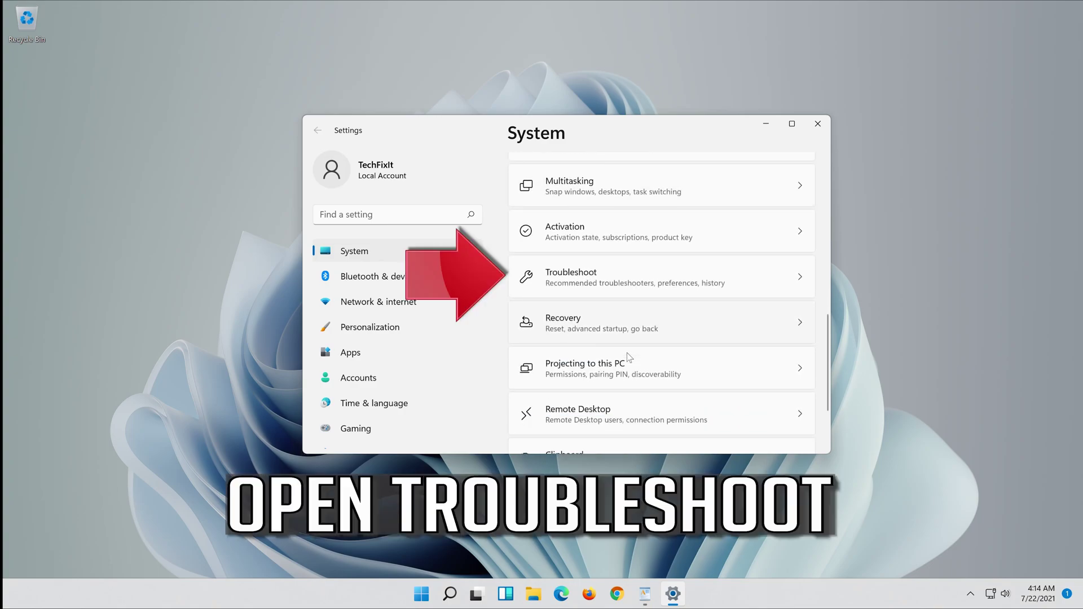
left_click(676, 288)
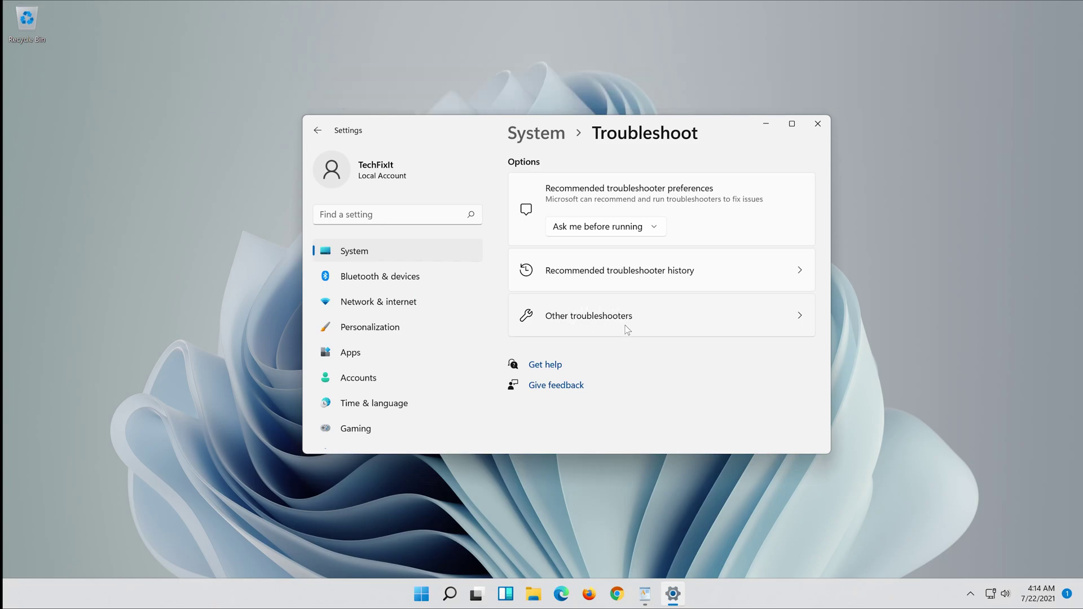
left_click(626, 327)
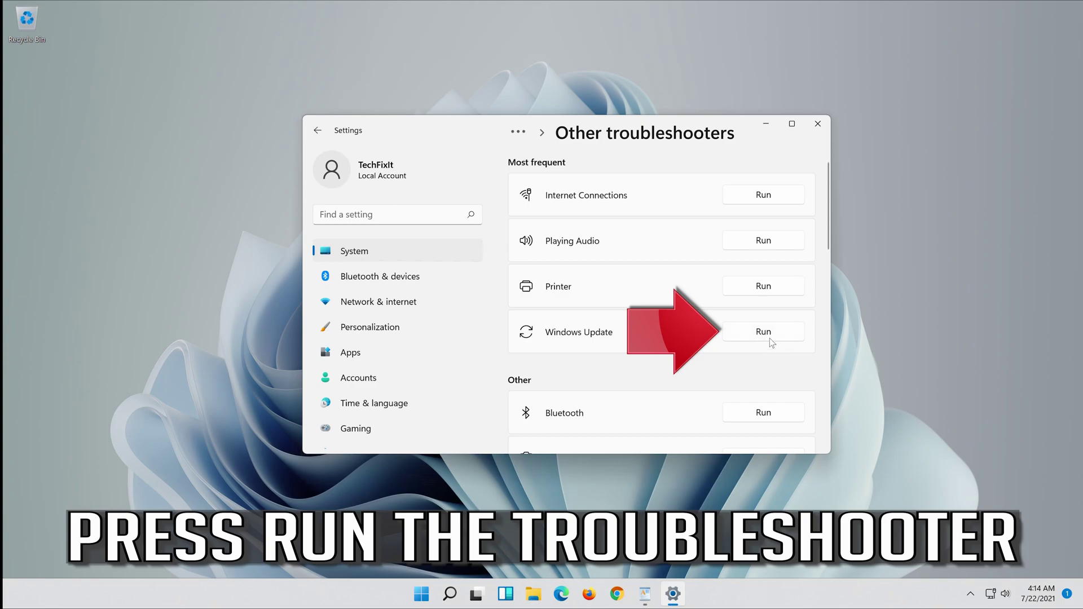
Run the Windows Update troubleshooter, then close it and Settings once it completes
left_click(764, 333)
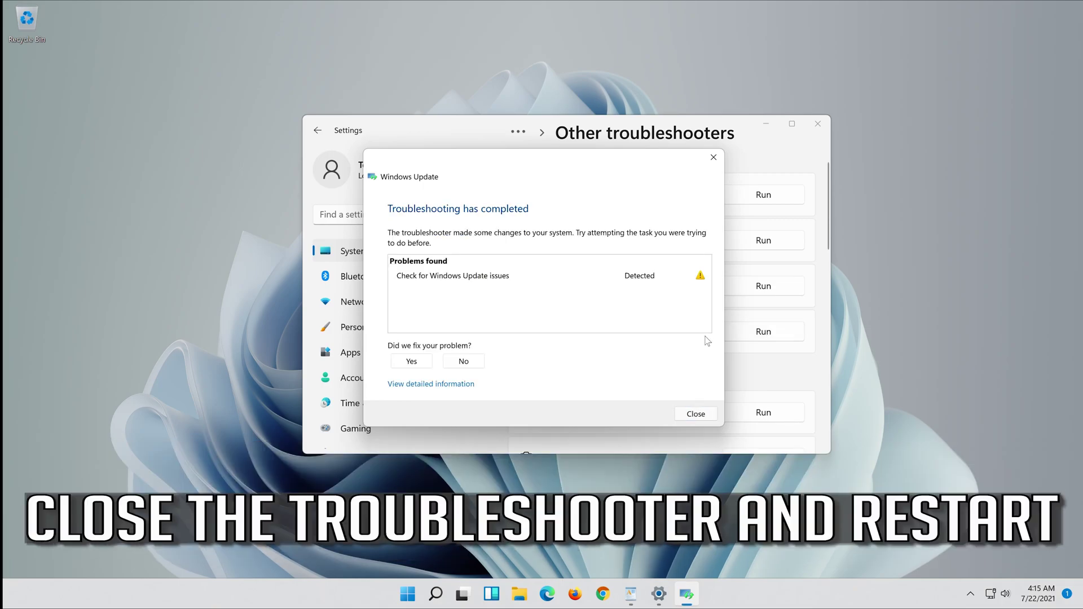
left_click(696, 414)
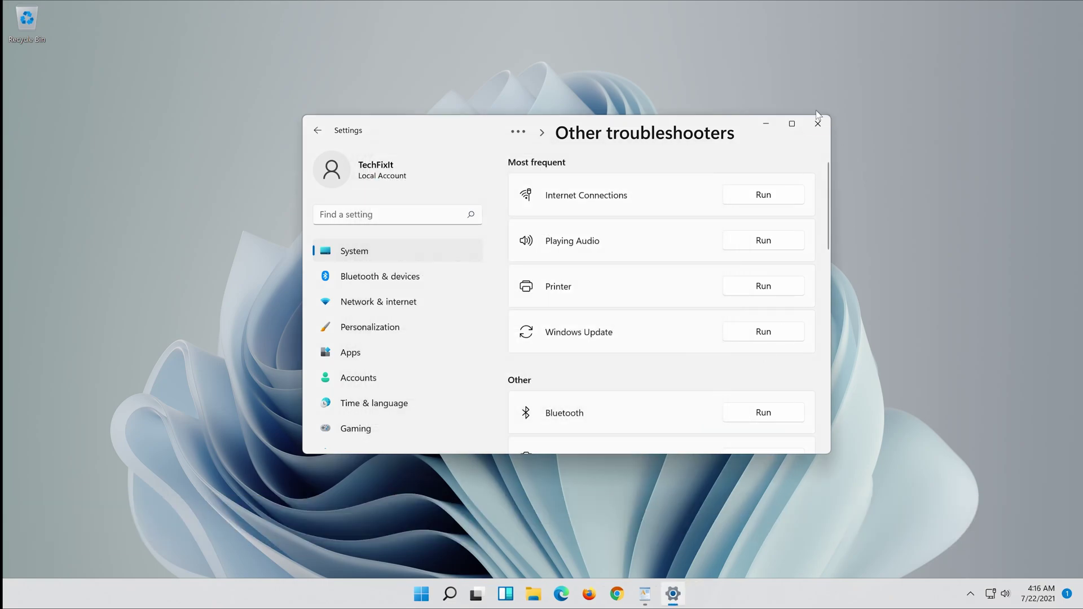
left_click(818, 126)
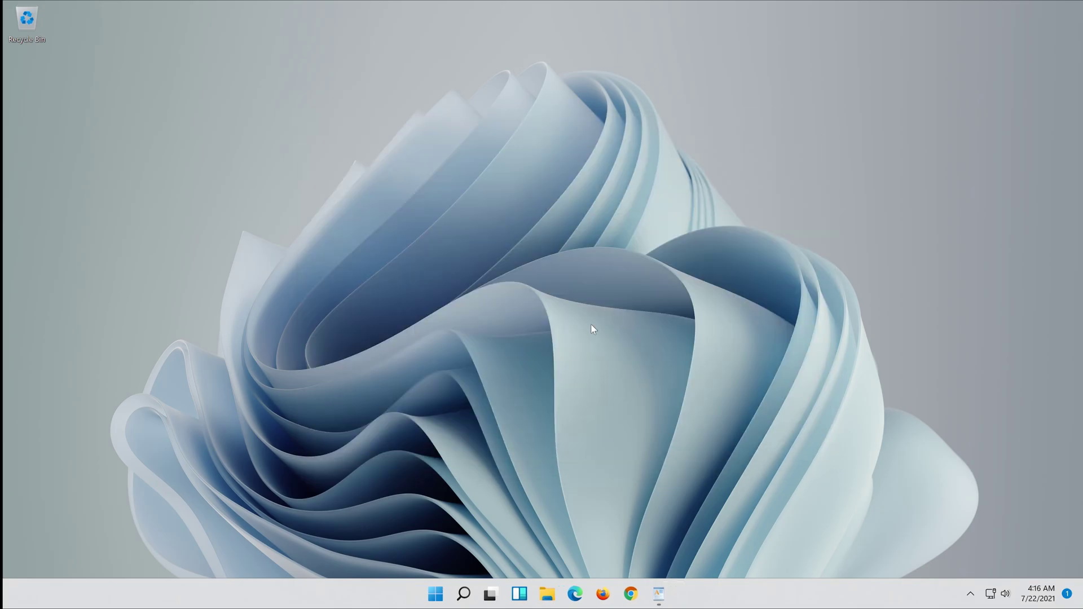
Restart the computer after the troubleshooter run
left_click(437, 592)
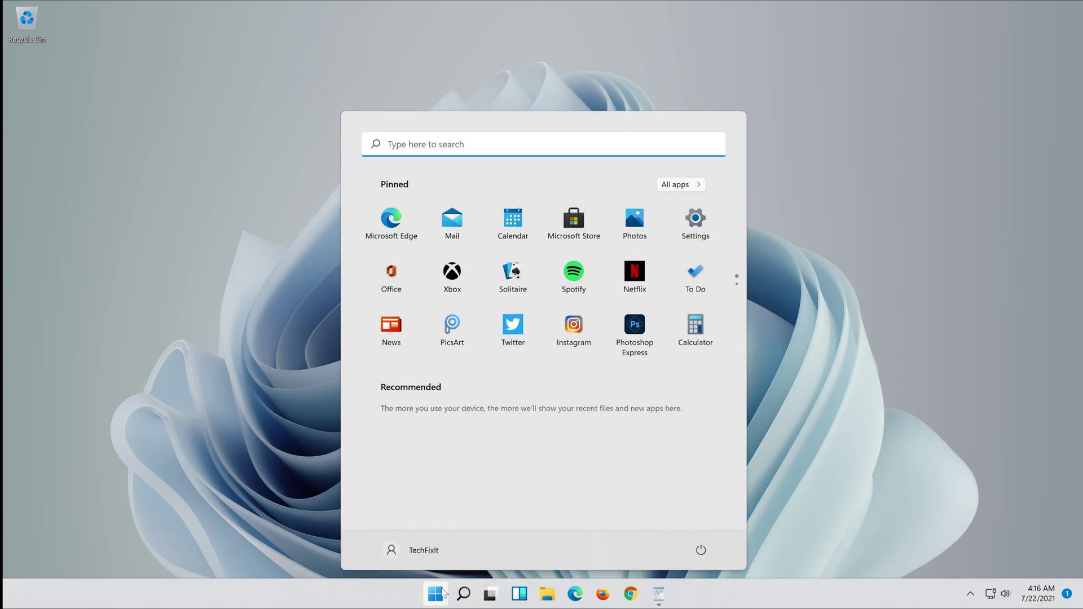
left_click(702, 551)
left_click(703, 524)
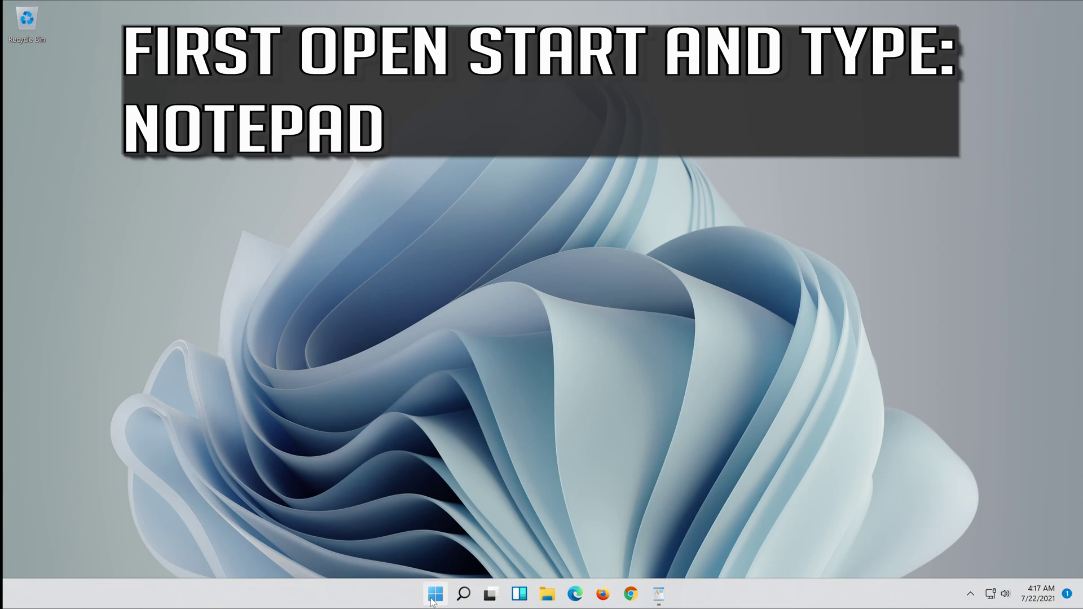
Search for notepad and open a blank Notepad document
left_click(434, 599)
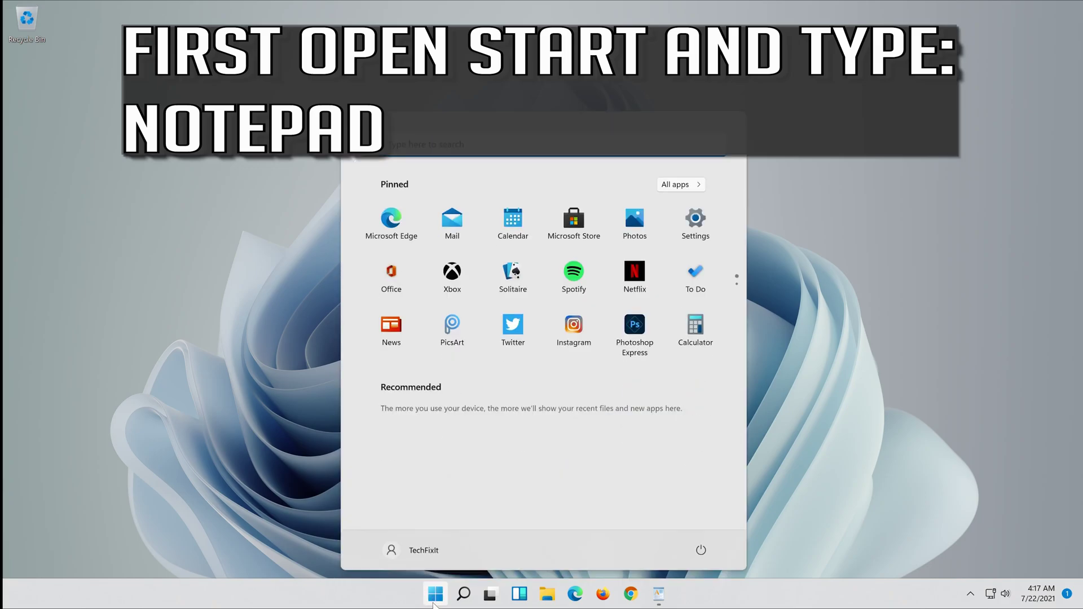
type("notepad")
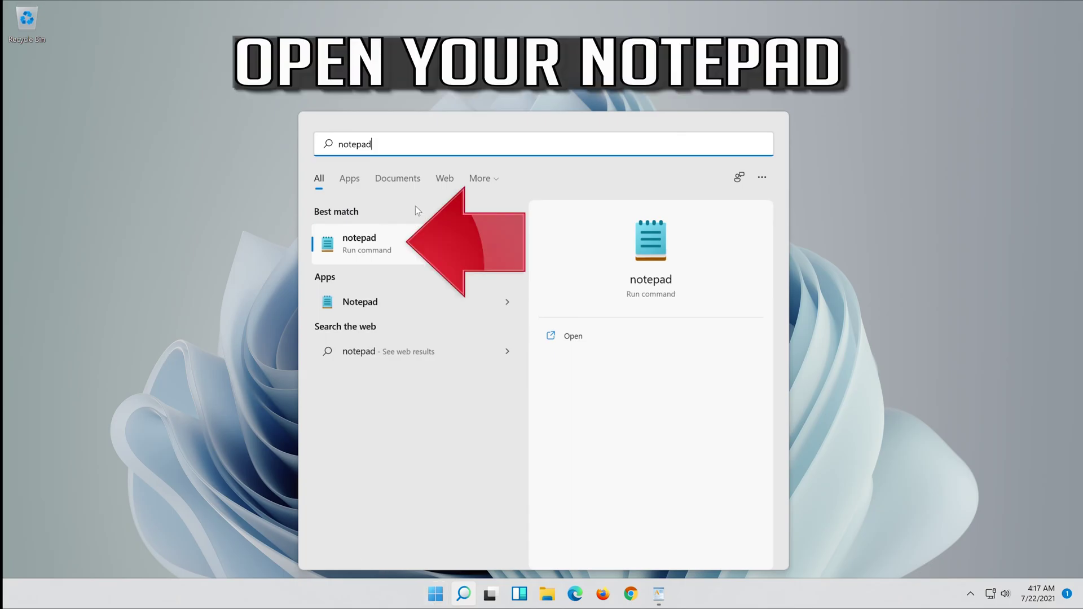
left_click(430, 244)
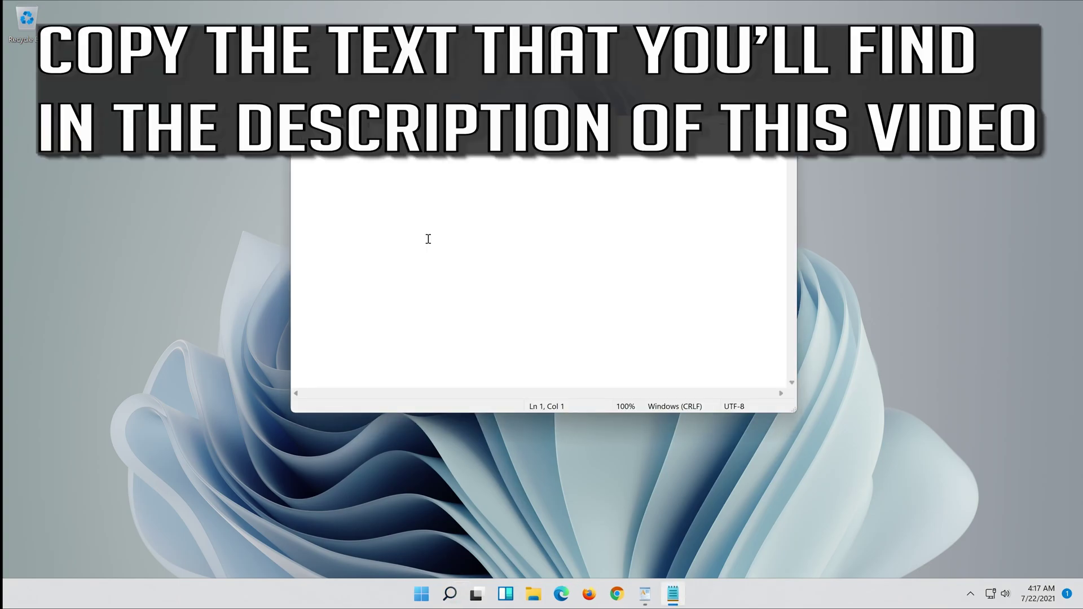
Switch to the WordPad document and copy the whole command script, from "net stop bits" through "net start cryptsvc"
left_click(649, 594)
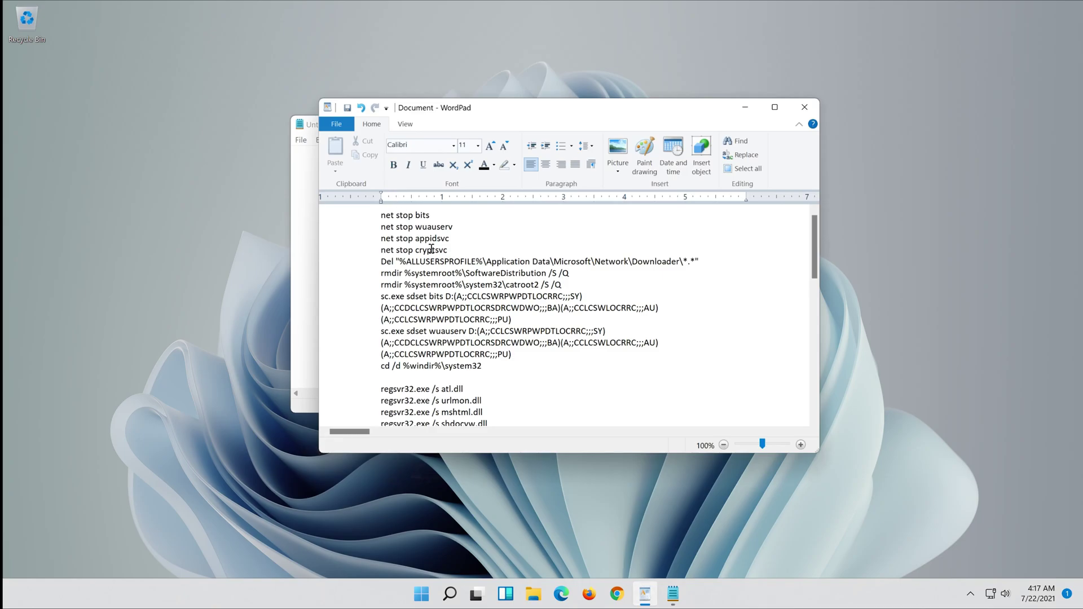
left_click_drag(380, 215, 428, 283)
left_click(428, 283)
scroll(427, 284, "down", 14)
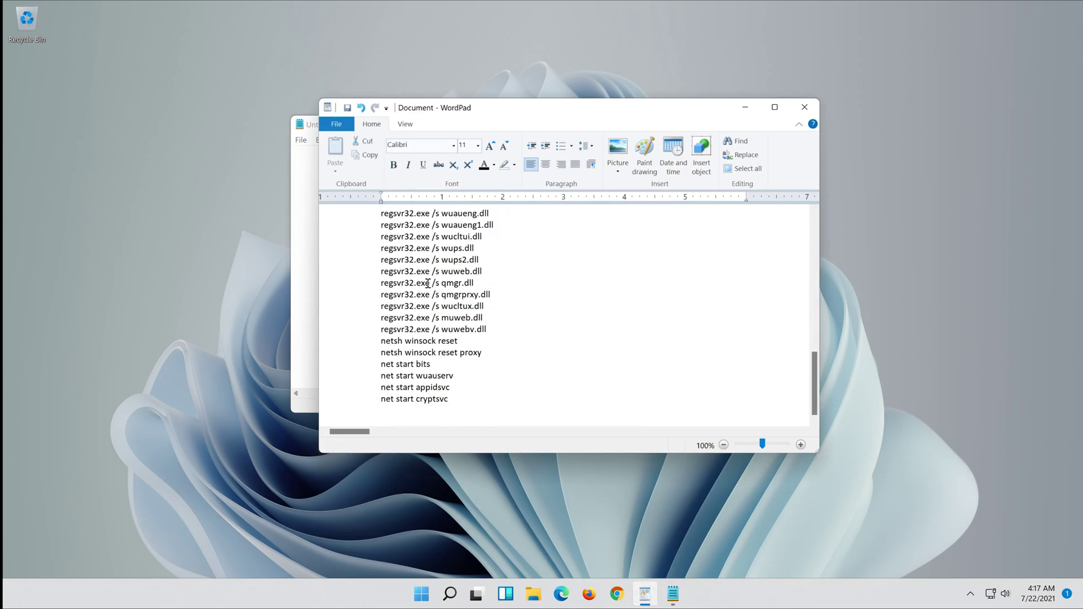
left_click(467, 401, "shift")
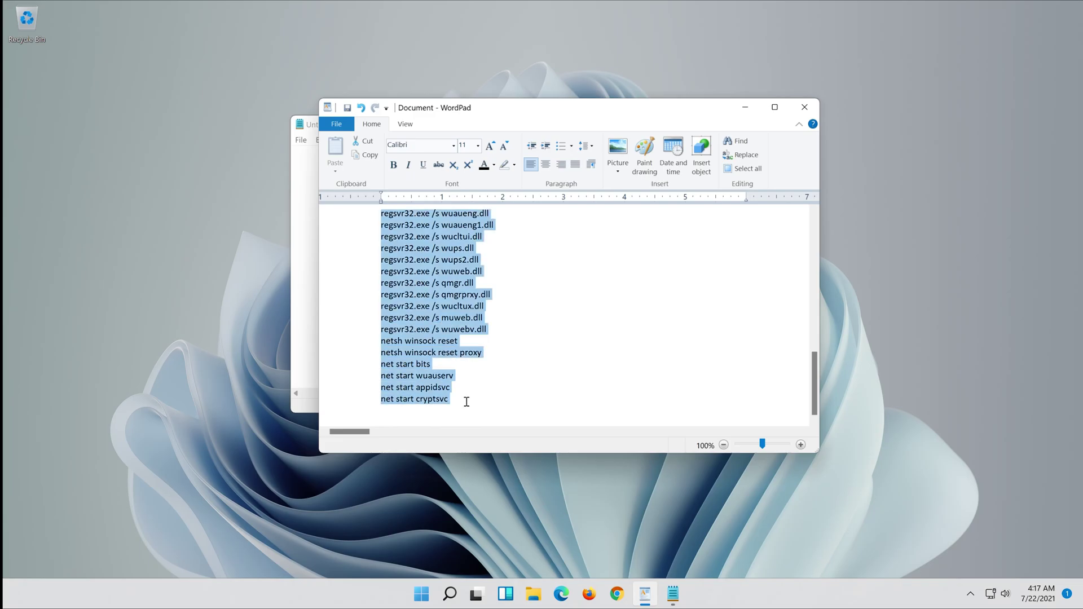
right_click(414, 356)
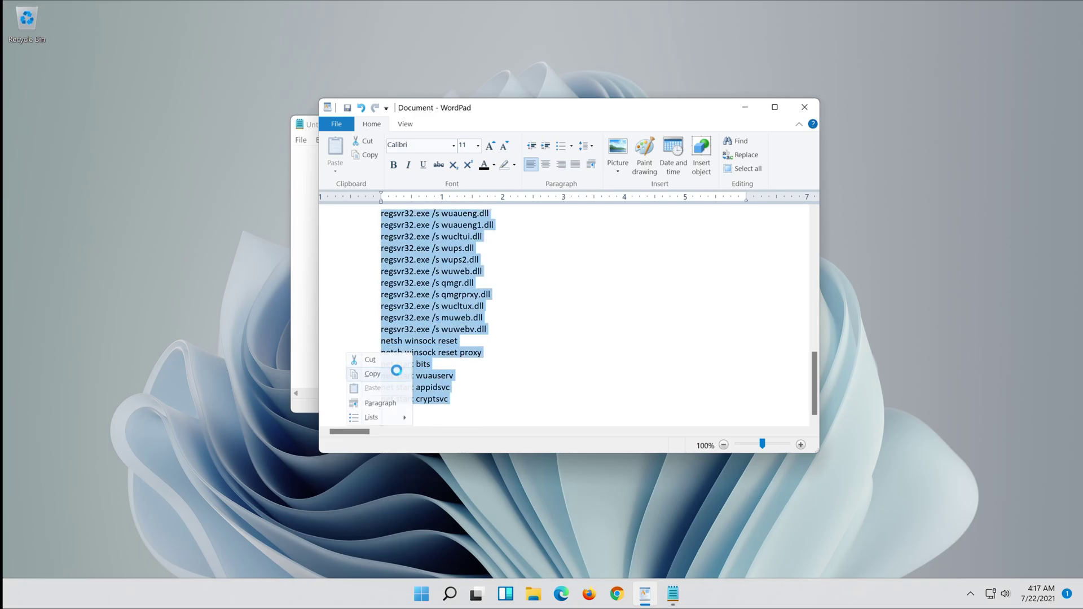
left_click(397, 371)
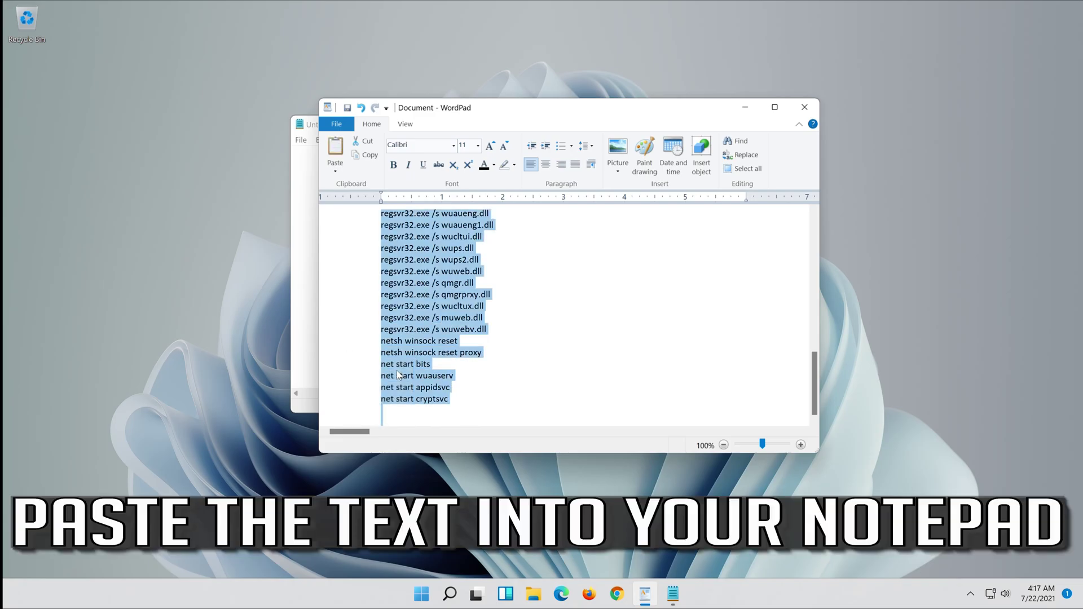
Minimize WordPad and paste the copied command script into the empty Notepad document
left_click(746, 107)
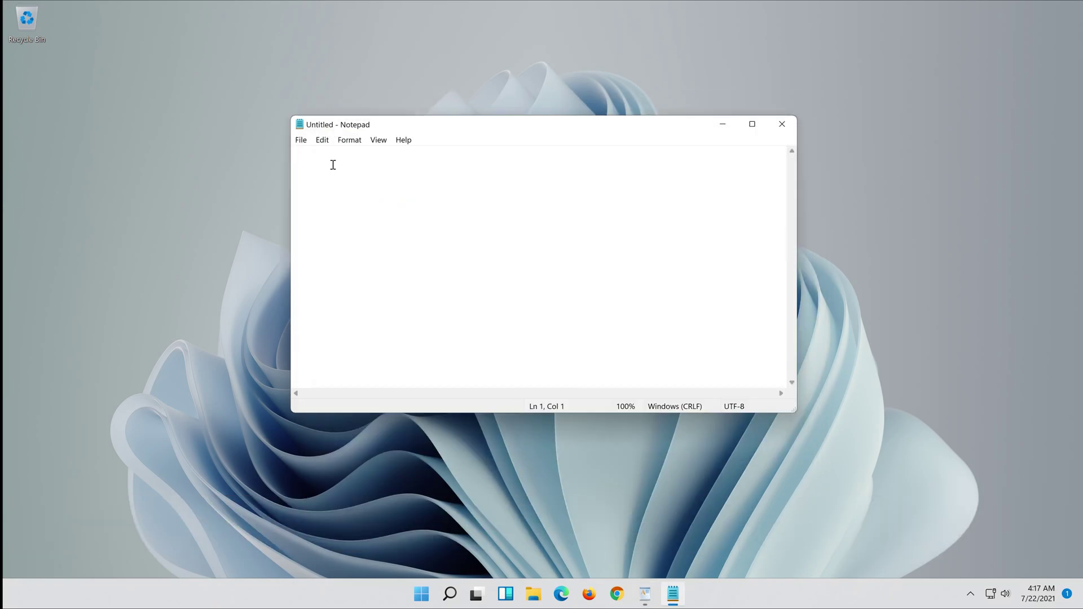
right_click(332, 172)
left_click(252, 214)
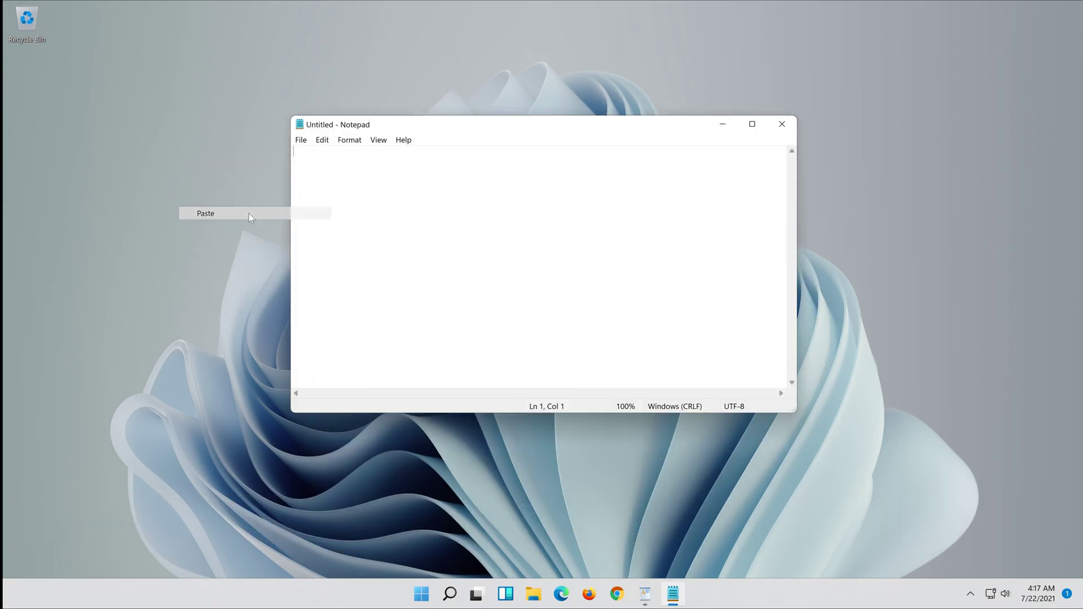
scroll(611, 247, "up", 10)
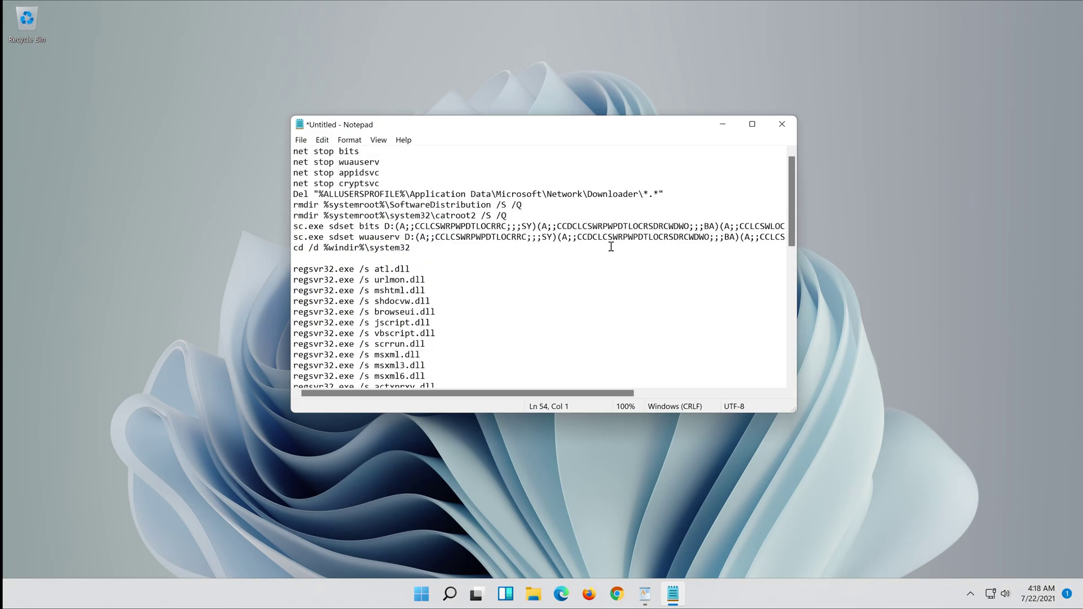
Save the script to the Desktop as fix.bat with the file type All Files, and close Notepad
left_click(300, 140)
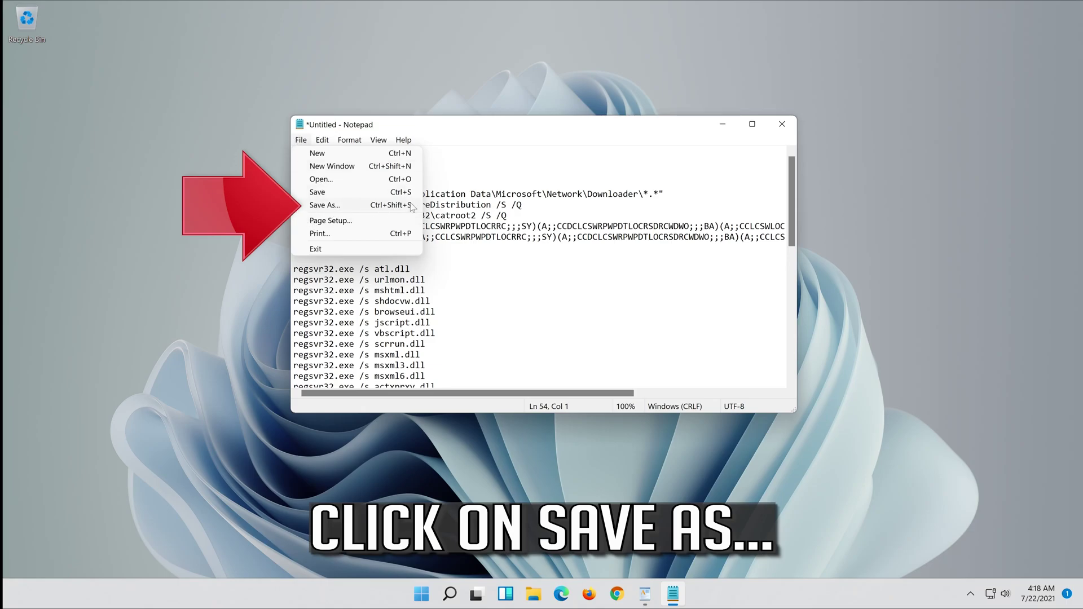
left_click(348, 209)
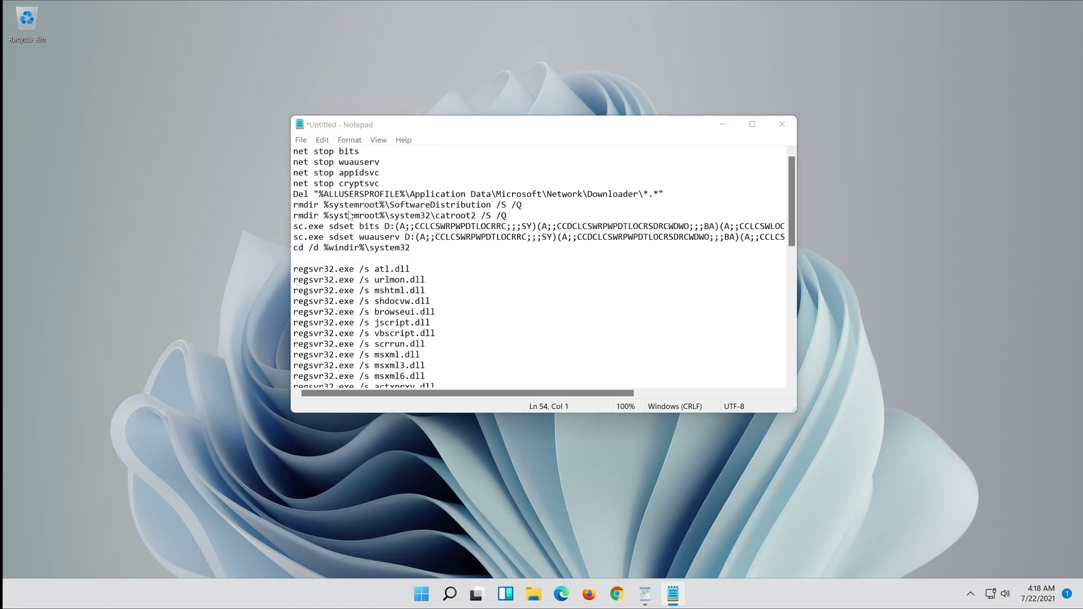
left_click(345, 245)
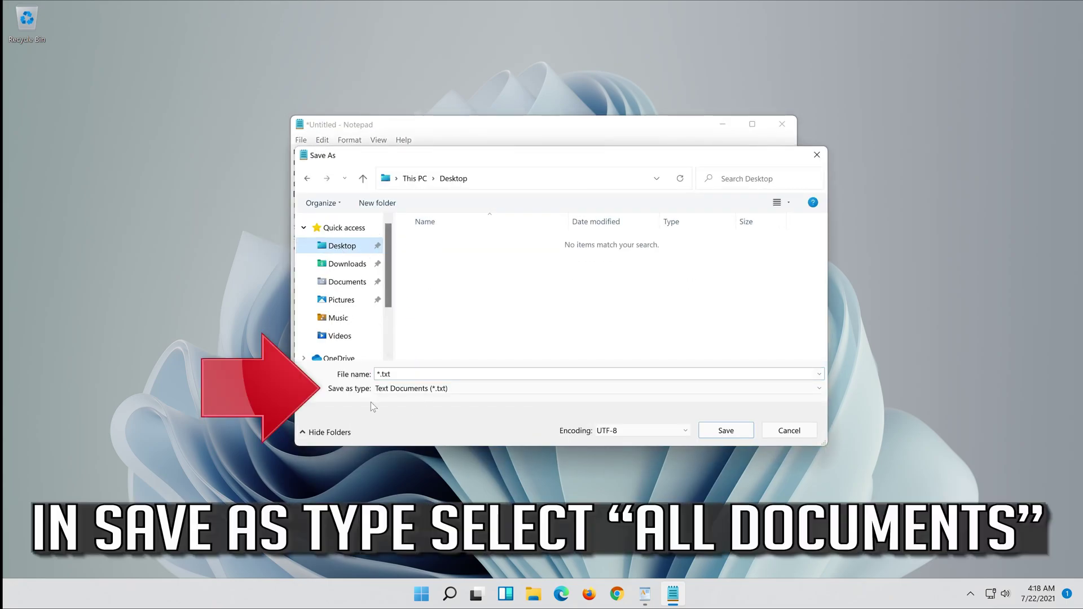
left_click(418, 390)
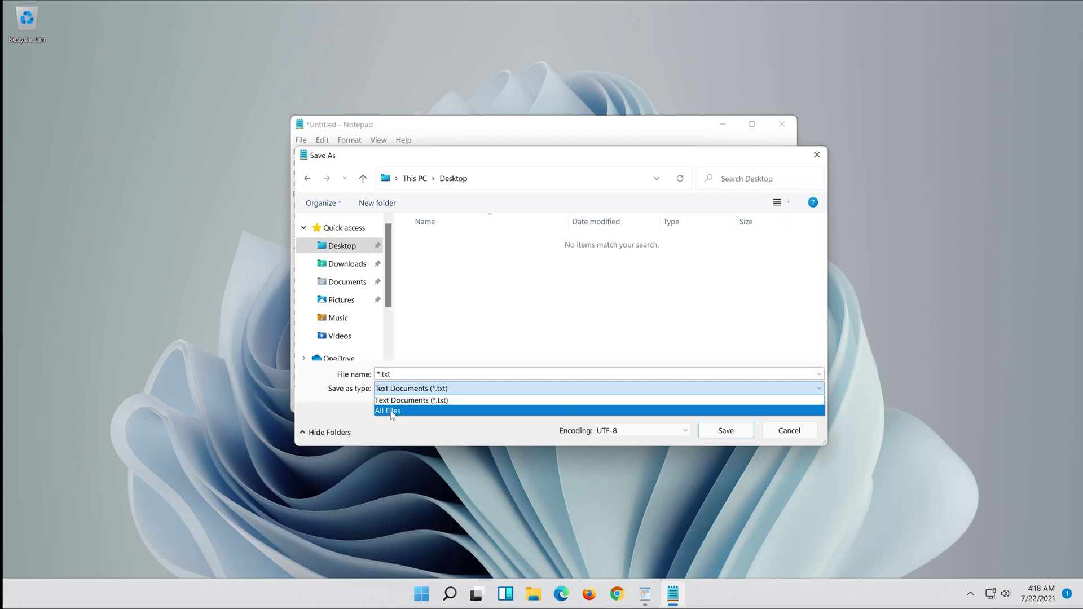
left_click(392, 412)
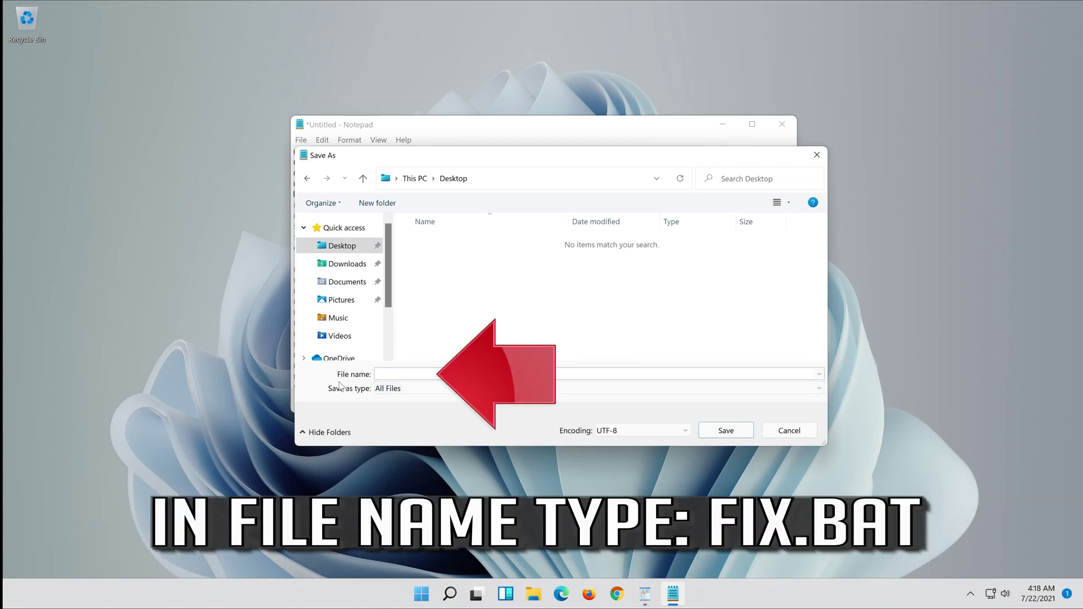
left_click(414, 375)
type("fix.bat")
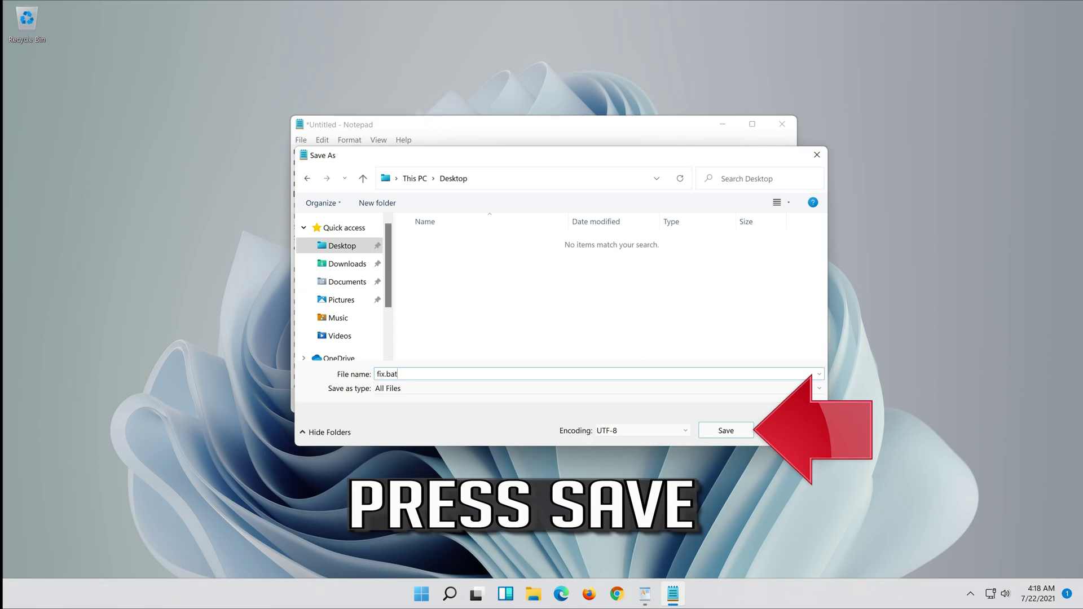
left_click(728, 432)
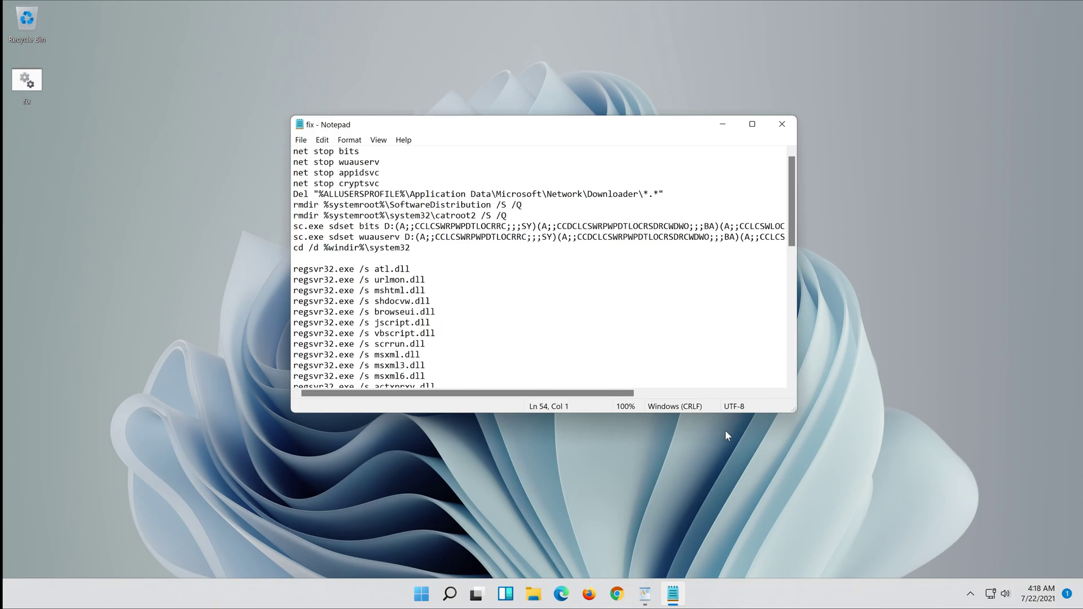
left_click(782, 123)
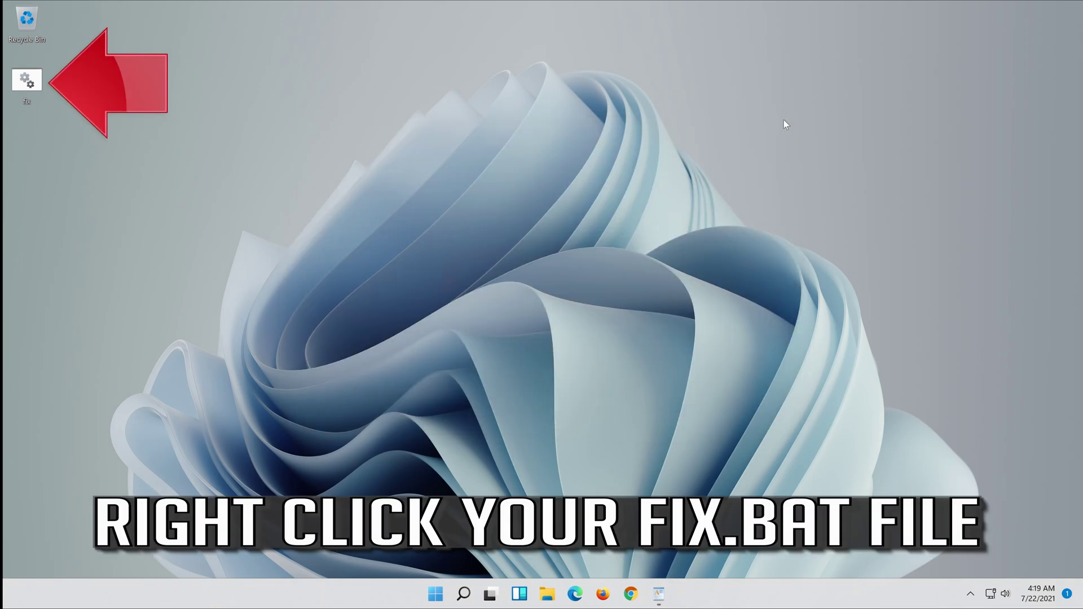
Run the fix batch file from the desktop as administrator, allow the changes, and answer y to the deletion prompt
right_click(21, 77)
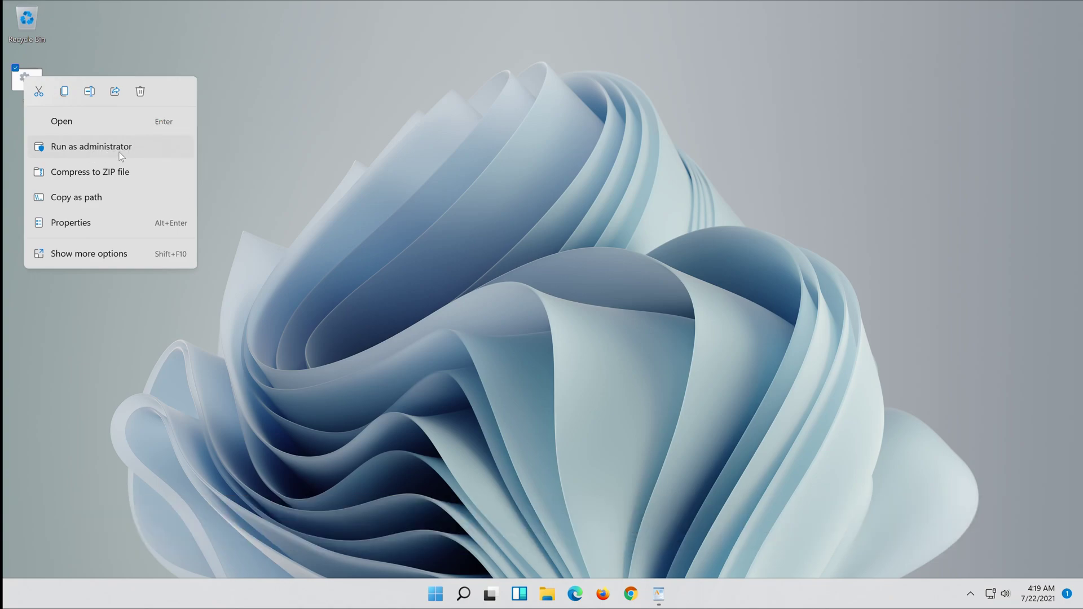
left_click(119, 152)
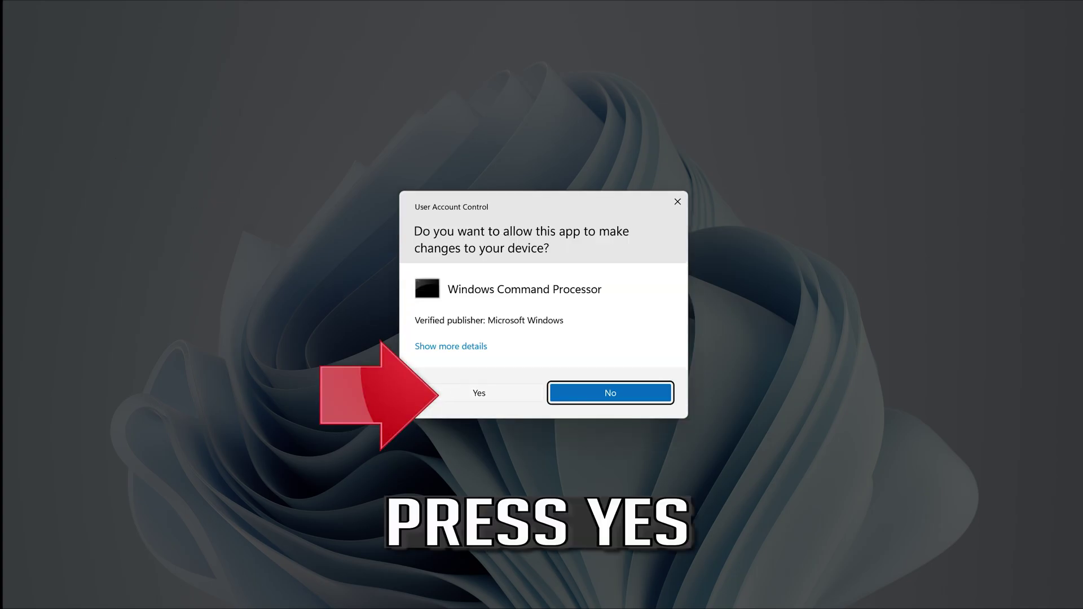
left_click(488, 394)
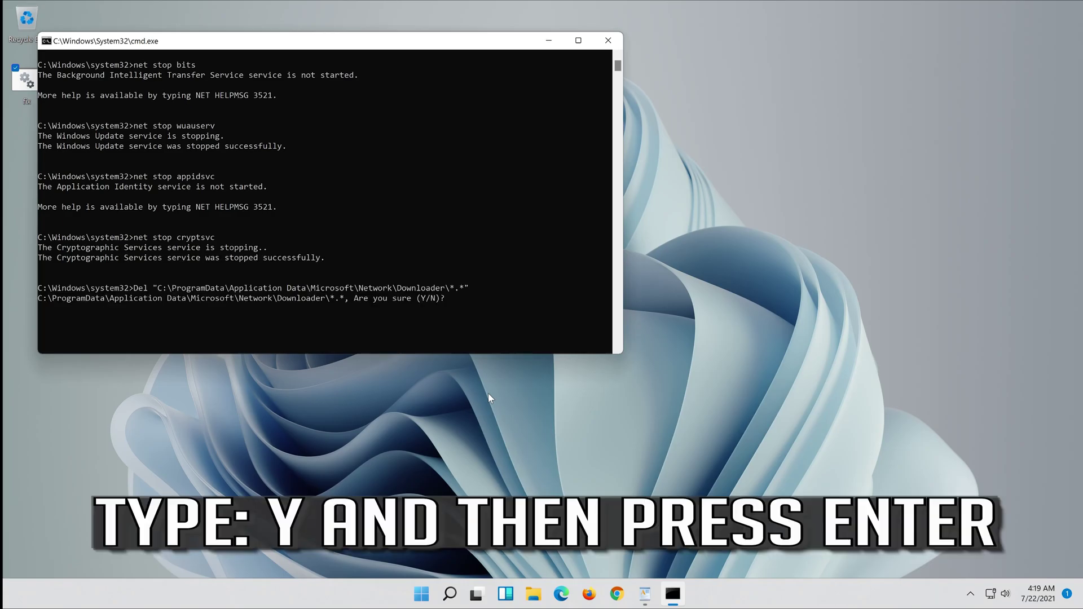
type("y")
key("Return")
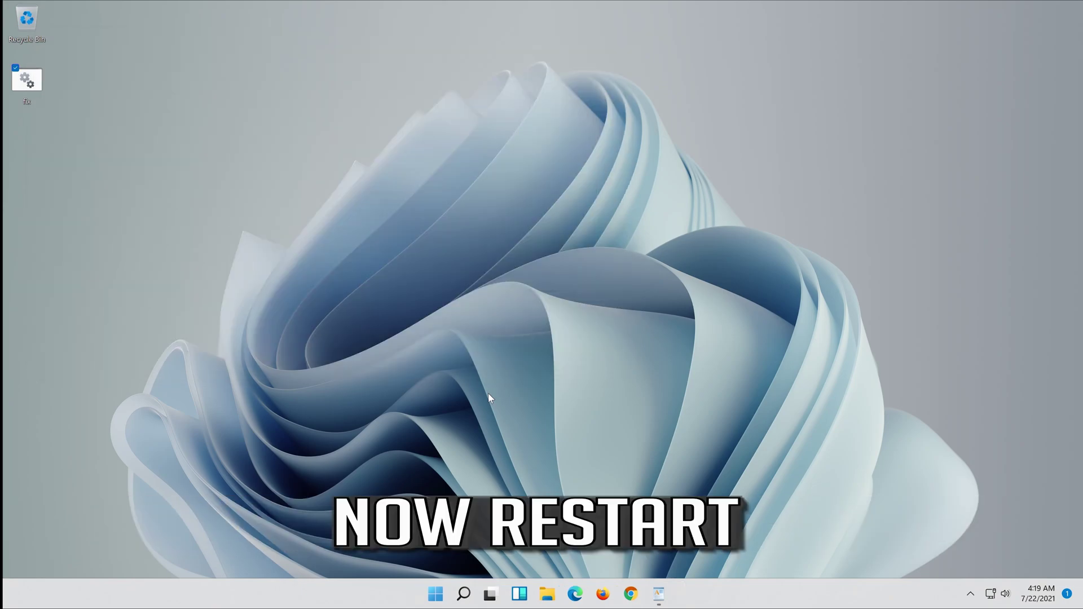
Restart the computer after running the batch file
left_click(431, 595)
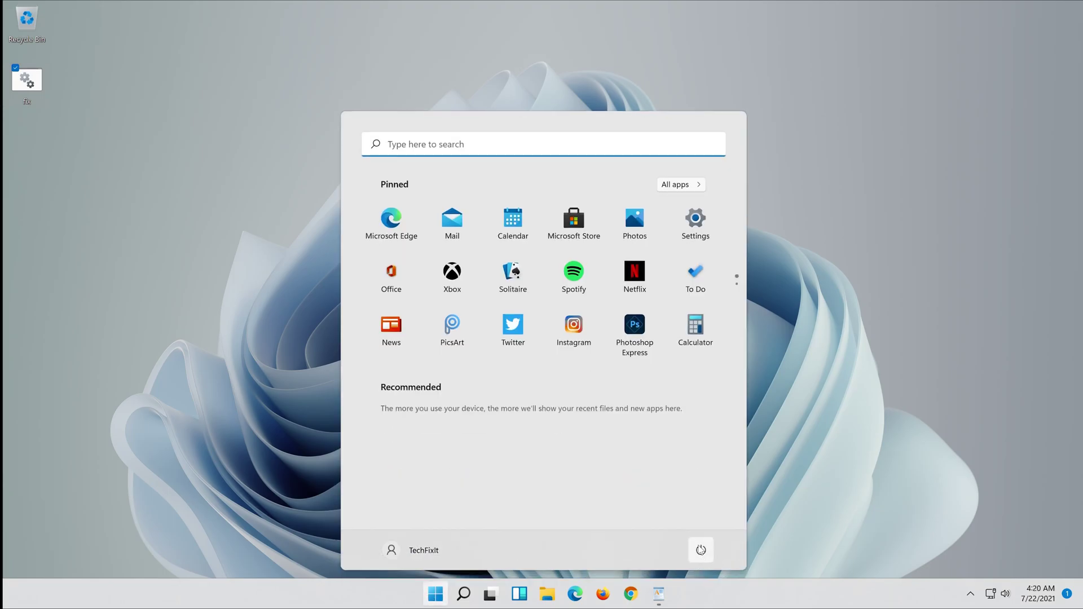
left_click(701, 550)
left_click(704, 522)
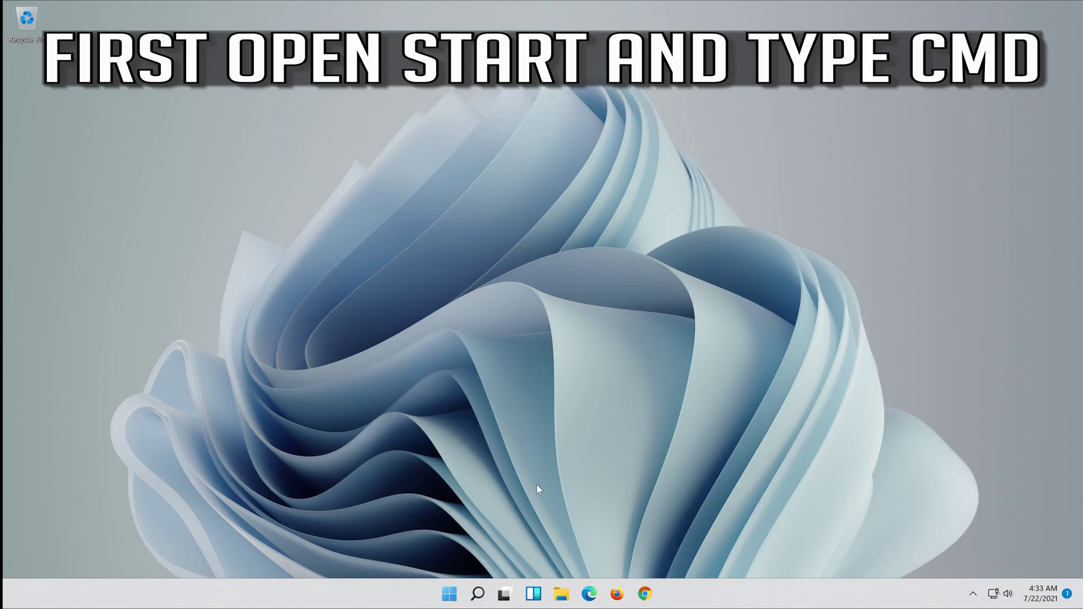
Open Command Prompt as administrator, allow it to make changes, and move its window toward the middle of the desktop
left_click(452, 598)
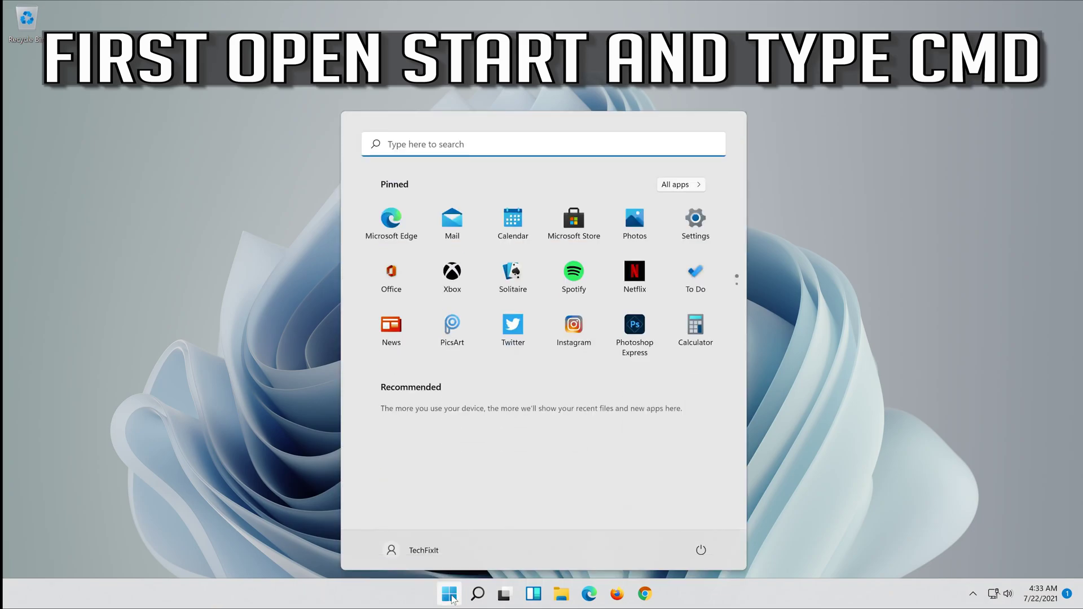
type("cm")
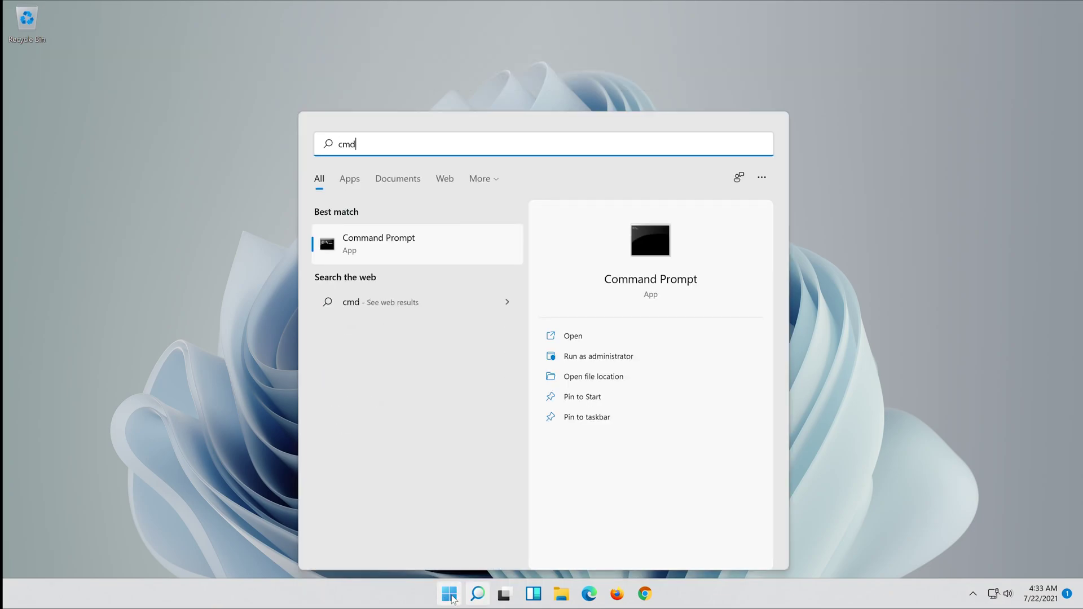
right_click(406, 238)
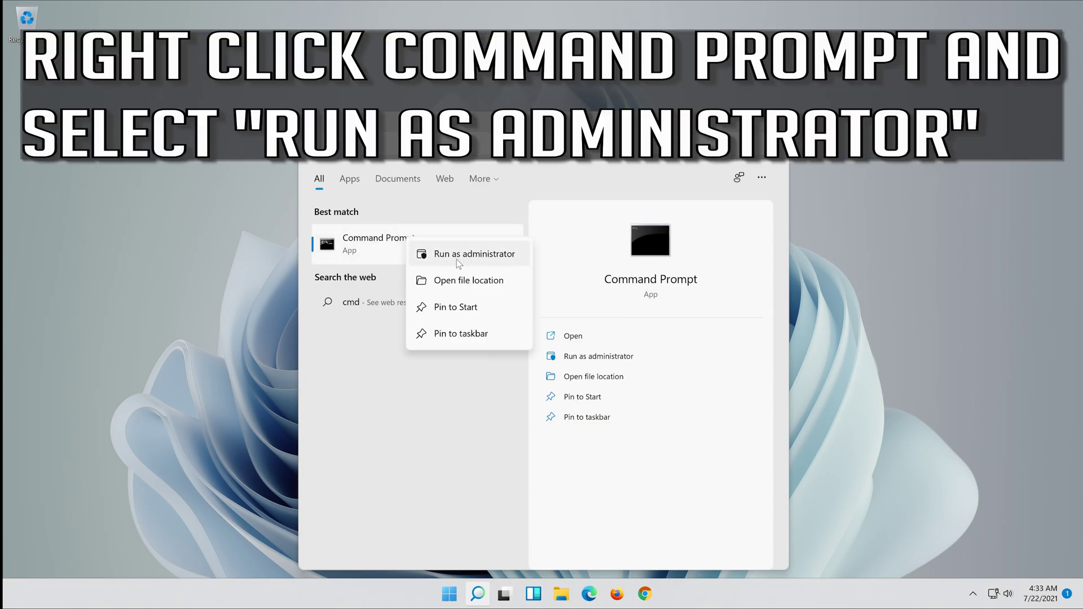
left_click(478, 260)
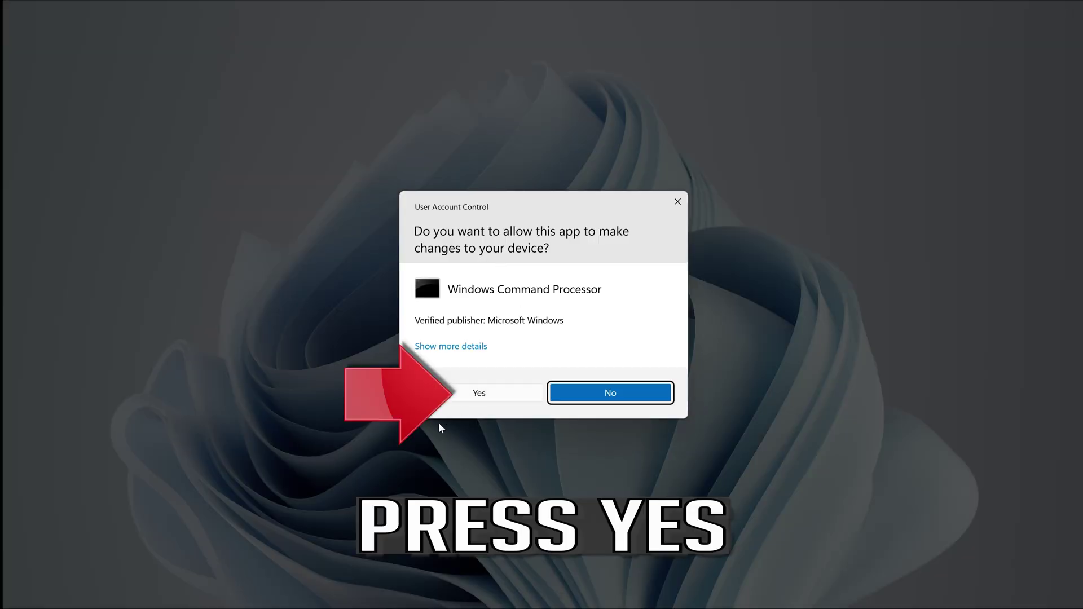
left_click(490, 398)
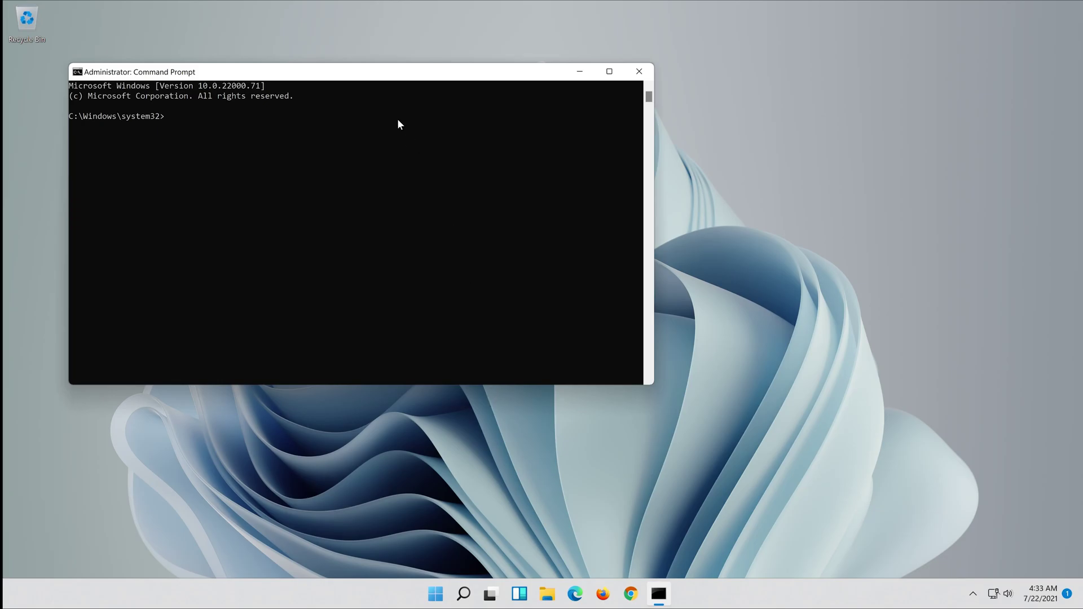
left_click_drag(355, 71, 555, 126)
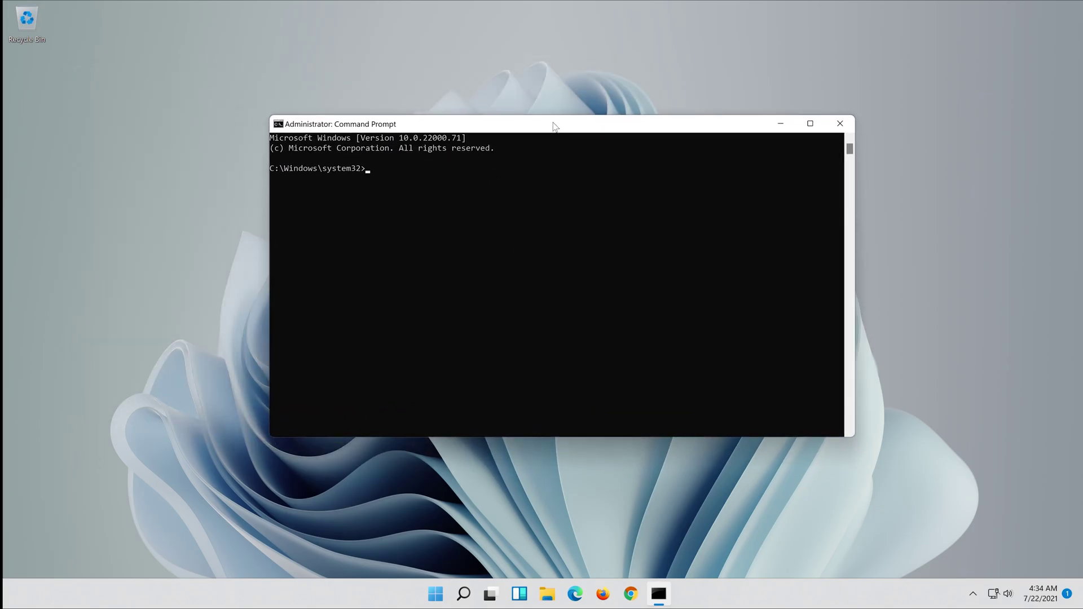
Stop the Windows Update and Cryptographic services with net stop wuauserv and net stop cryptSvc
type("n")
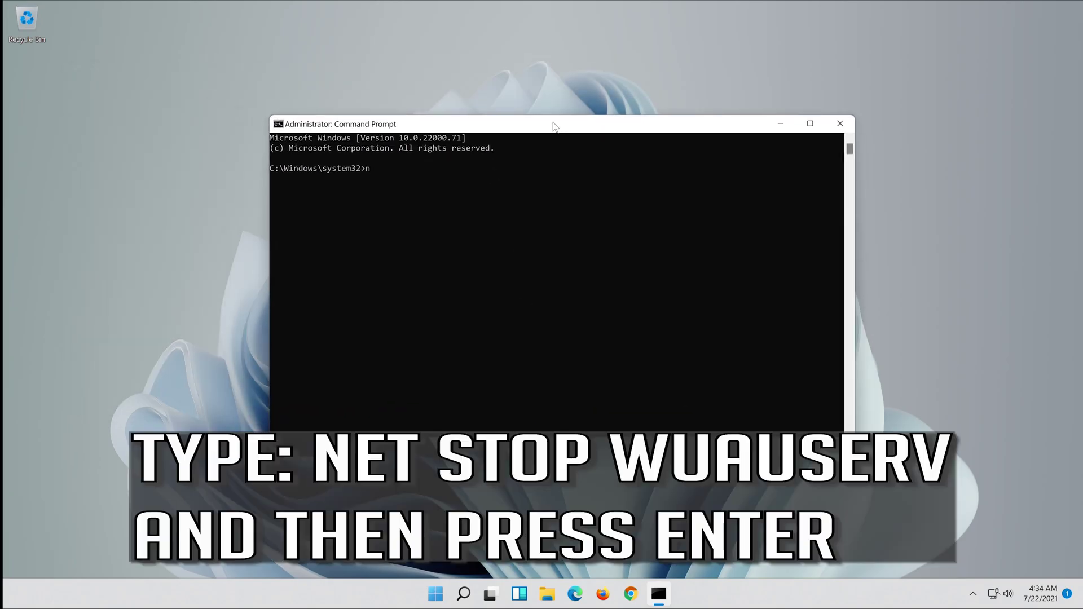
type("et stop wuauserv")
key("Return")
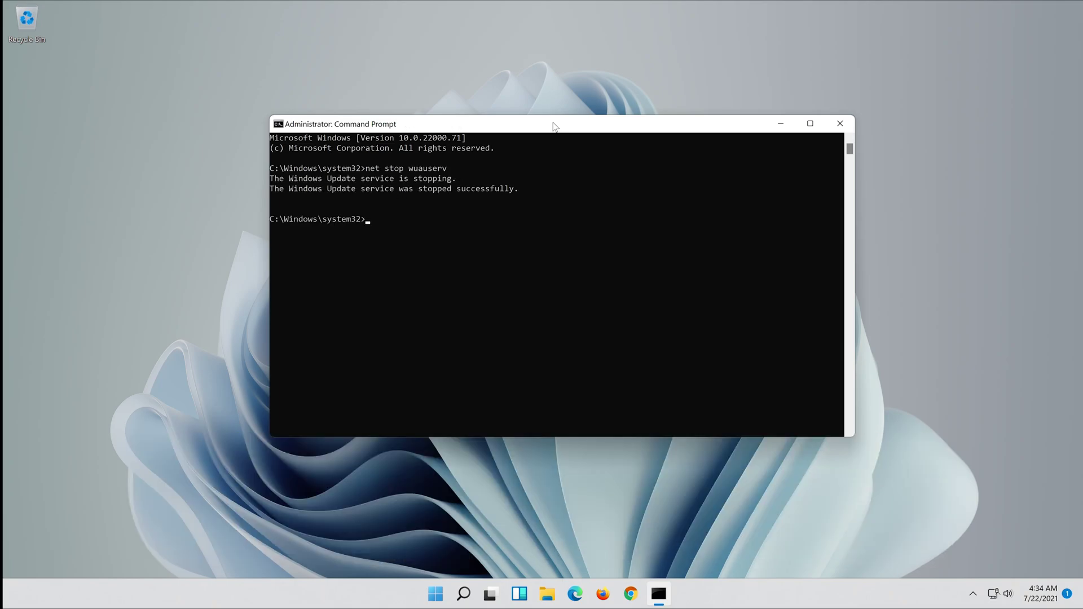
type("net")
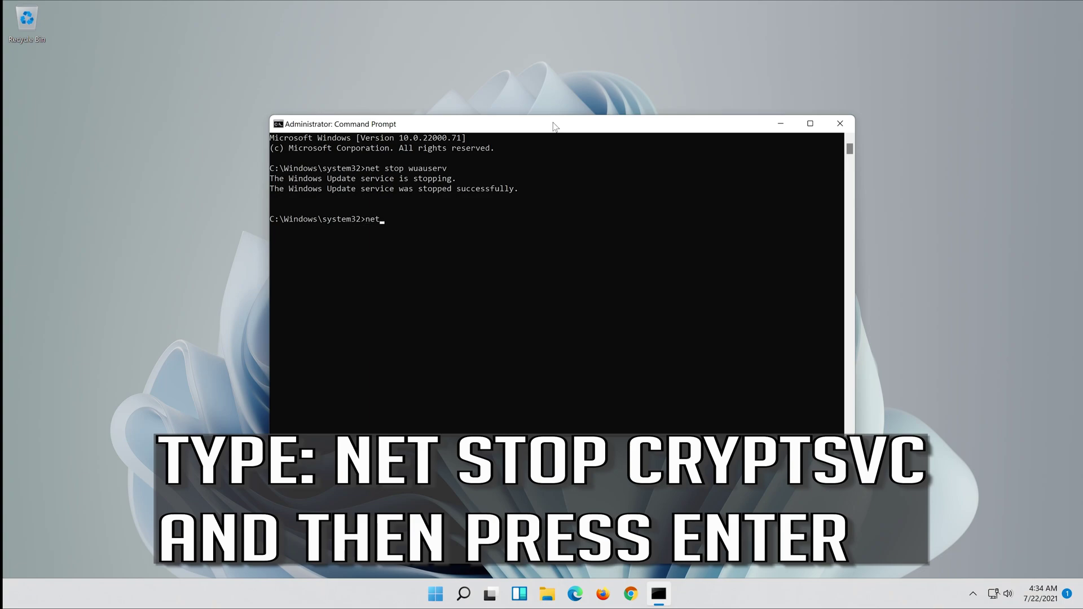
type(" stop cryptSvc")
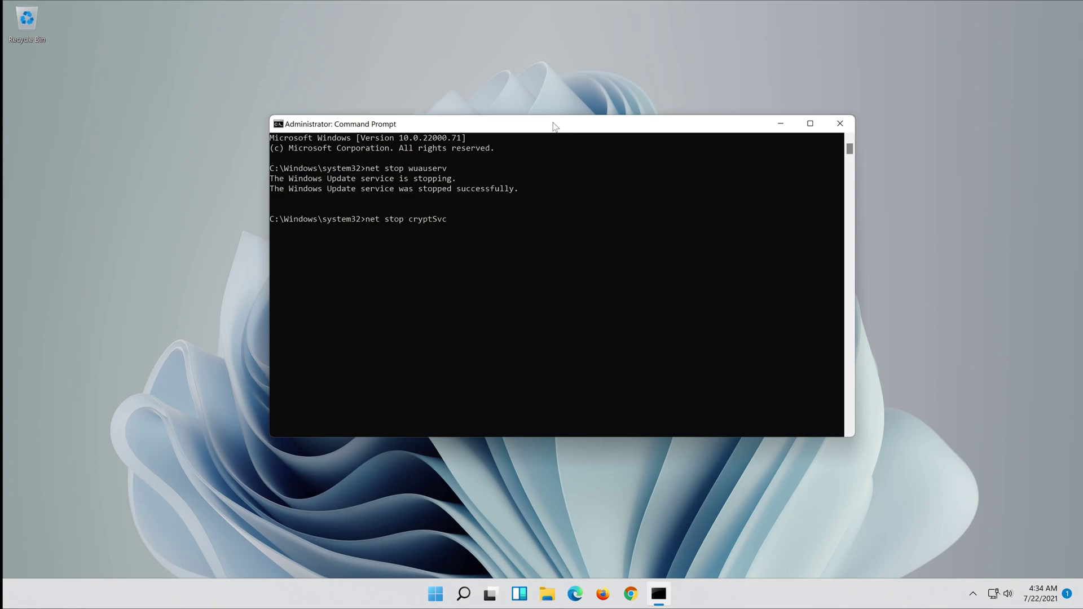
key("Return")
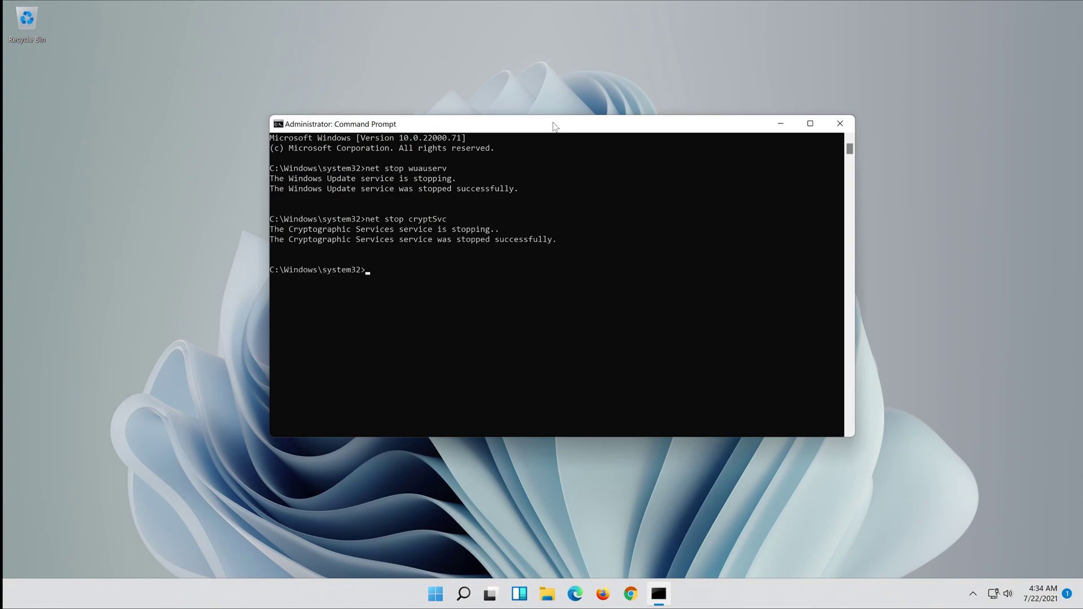
Run net stop bits and net stop msiserver to stop the Background Intelligent Transfer and Windows Installer services
type("n")
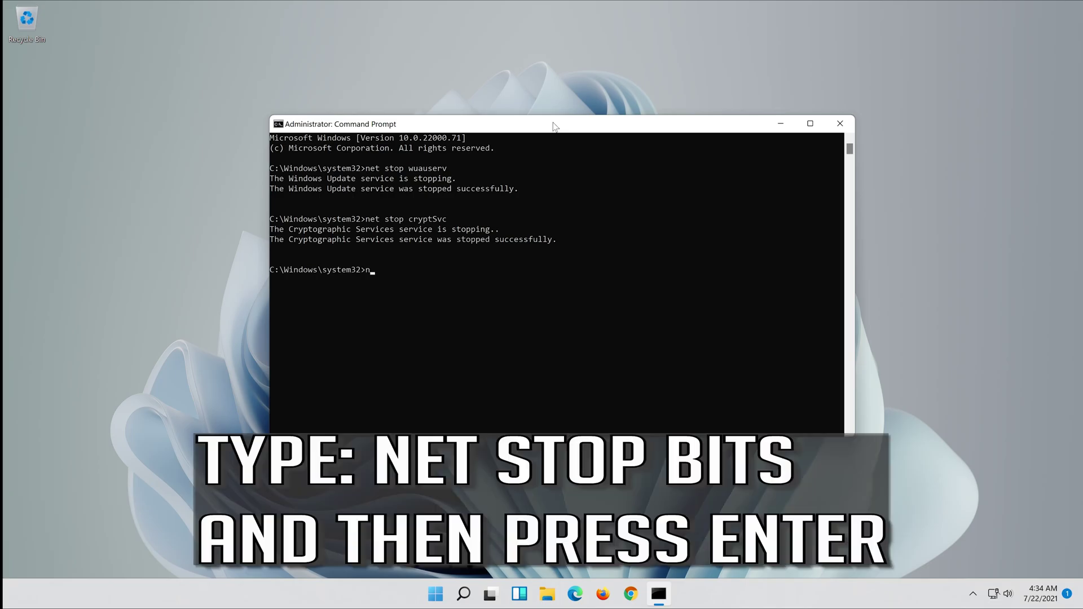
type("et stop bits")
key("Return")
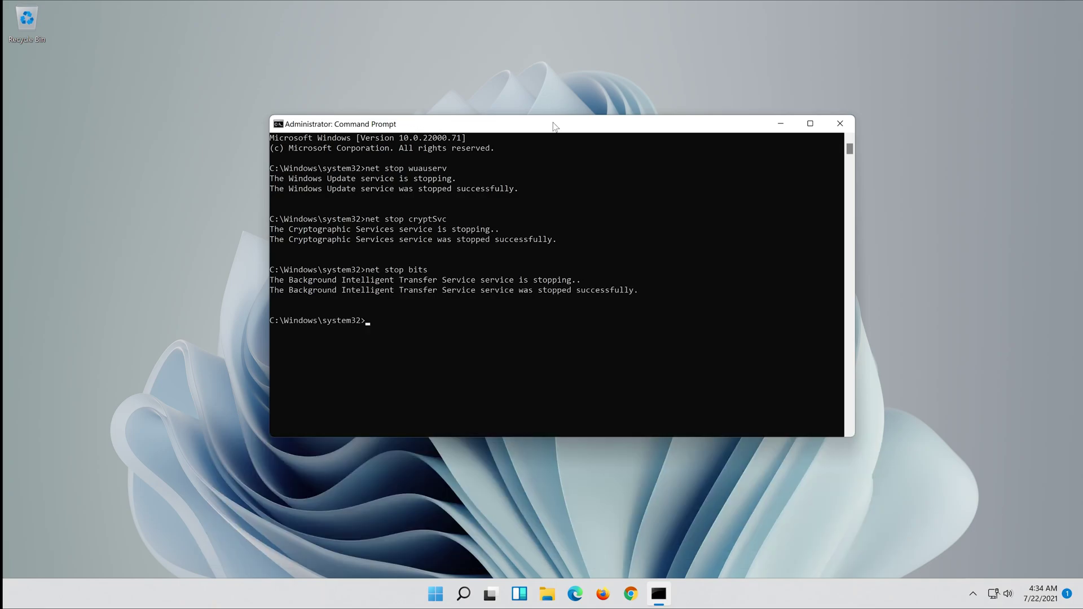
type("net stop msiserver")
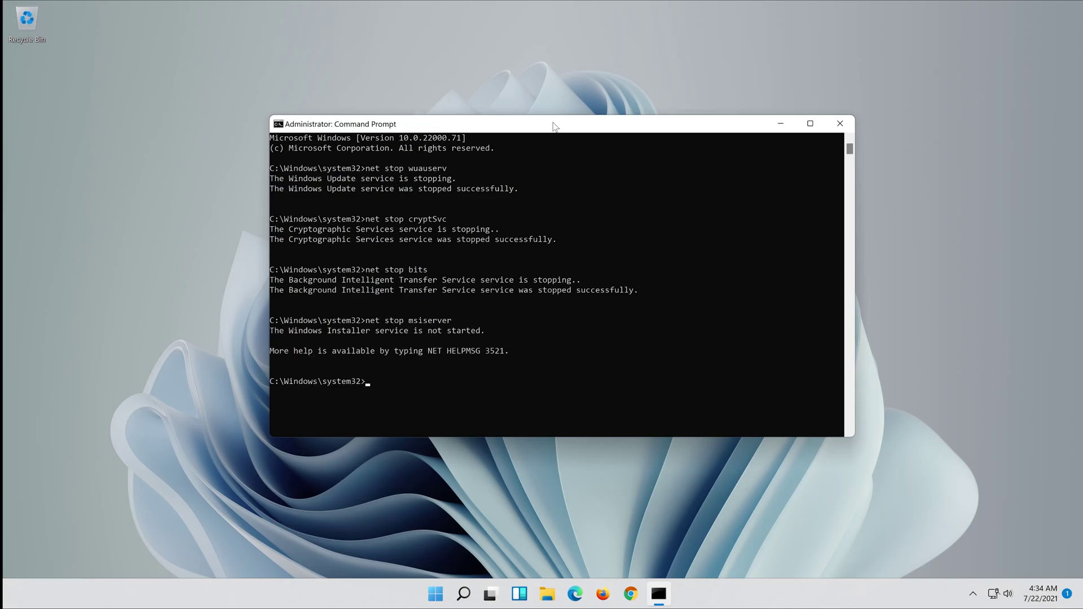
Use Ren to rename C:\Windows\SoftwareDistribution to SoftwareDistribution.old and C:\Windows\System32\Catroot2 to Catroot2.old
type("Ren")
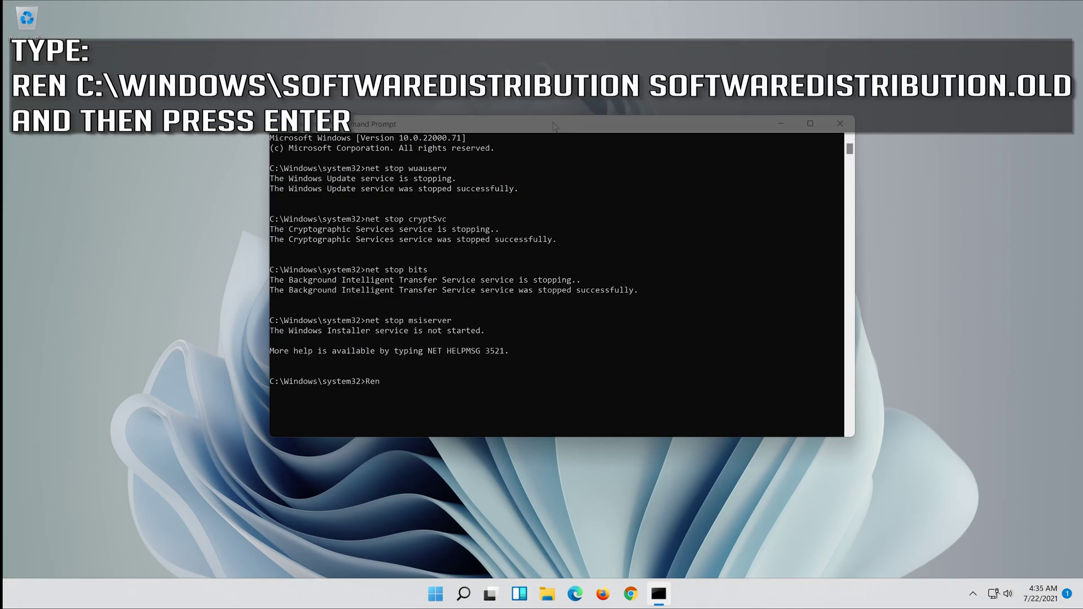
type(" C:\\Windows\\SoftwareDistribution")
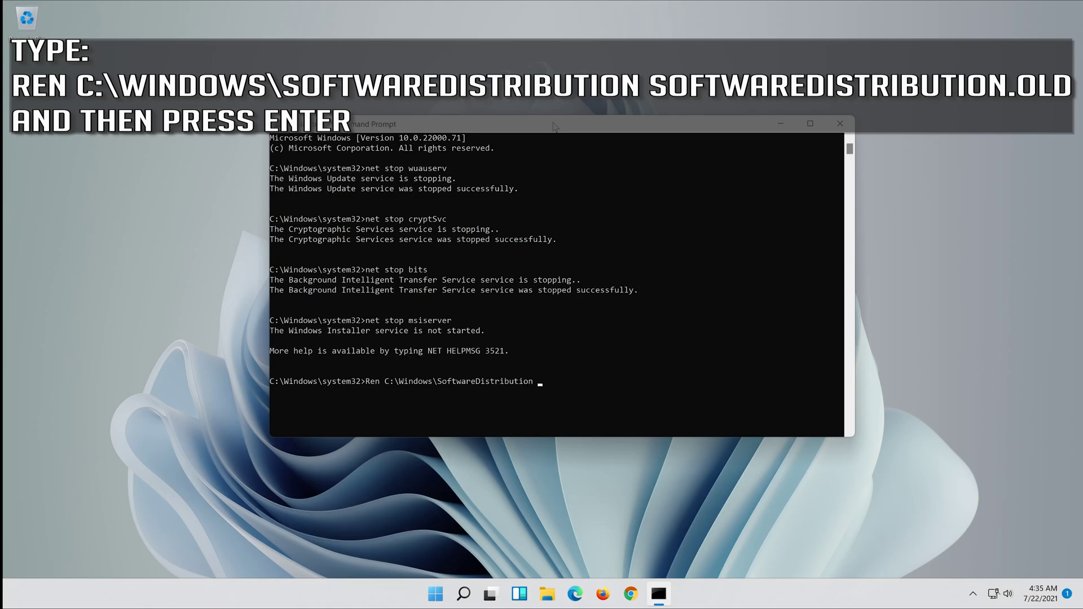
type(" SoftwareDistribution.old")
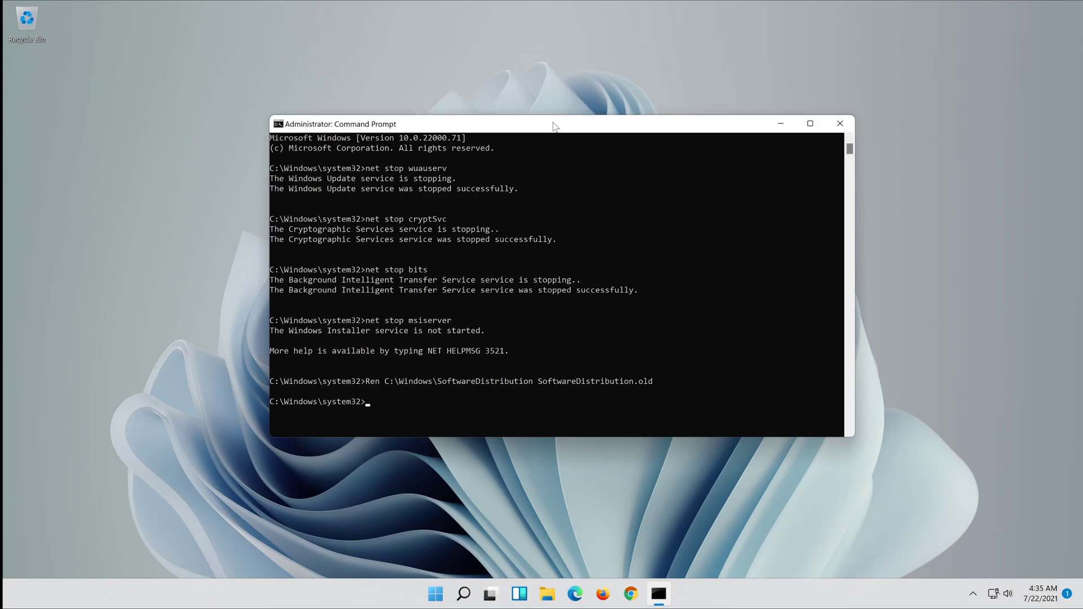
type("Ren")
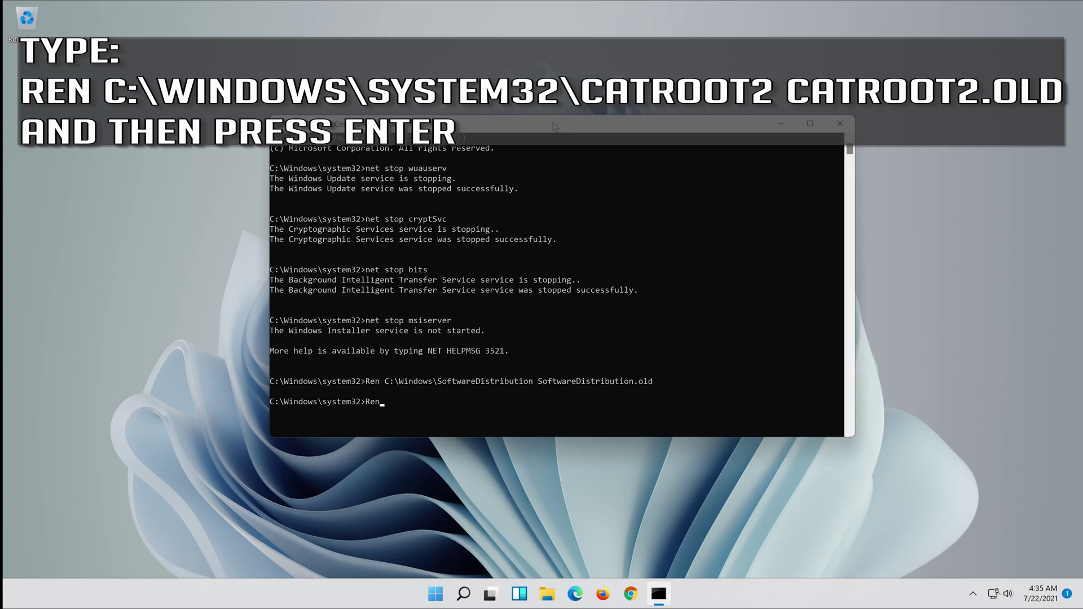
type(" C:\\Windows\\System32\\Catroot2 C")
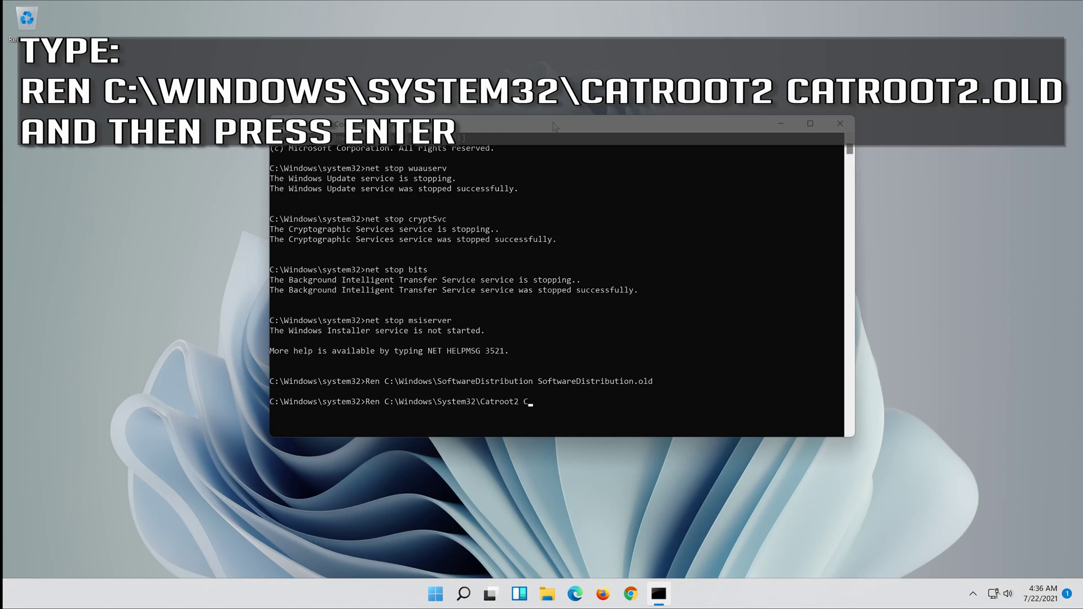
type("atroot2.old")
key("Return")
Start the Windows Update and Cryptographic services again with net start wuauserv and net start cryptSvc
type("net")
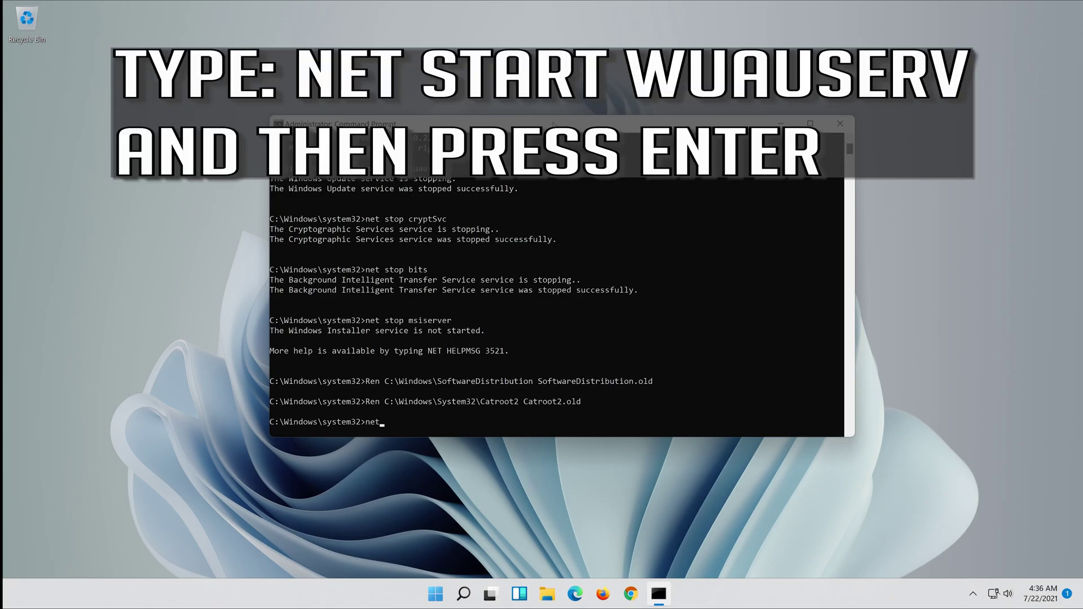
type(" start wuauserv")
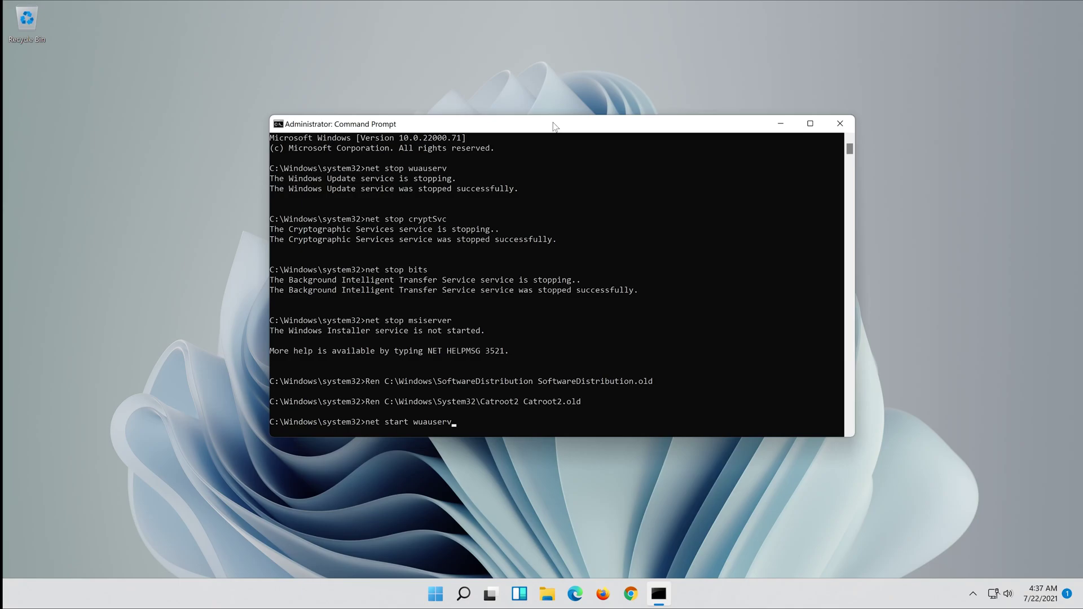
key("Return")
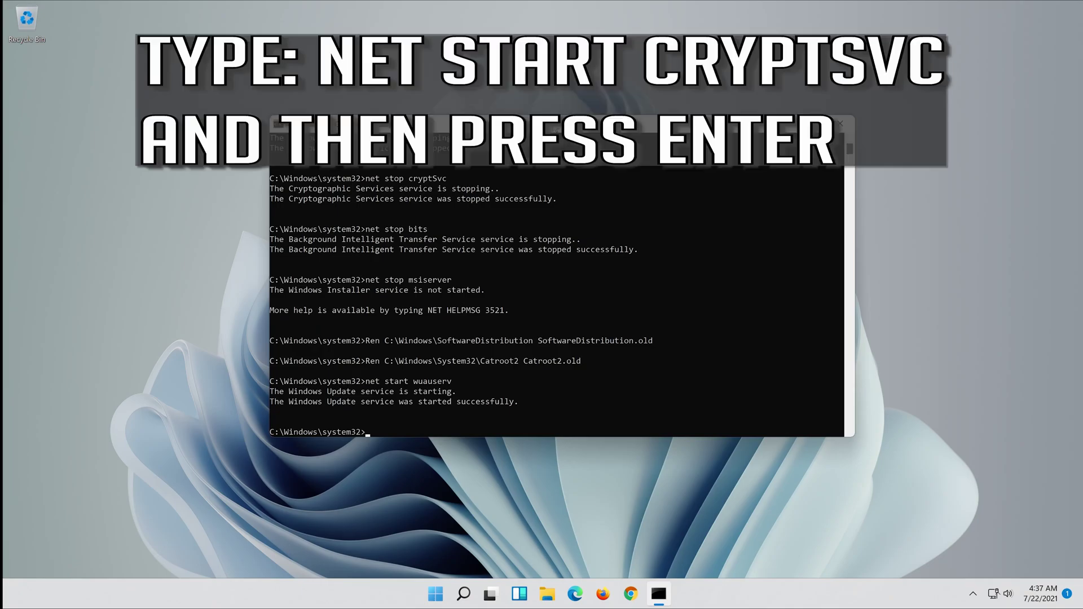
type("net")
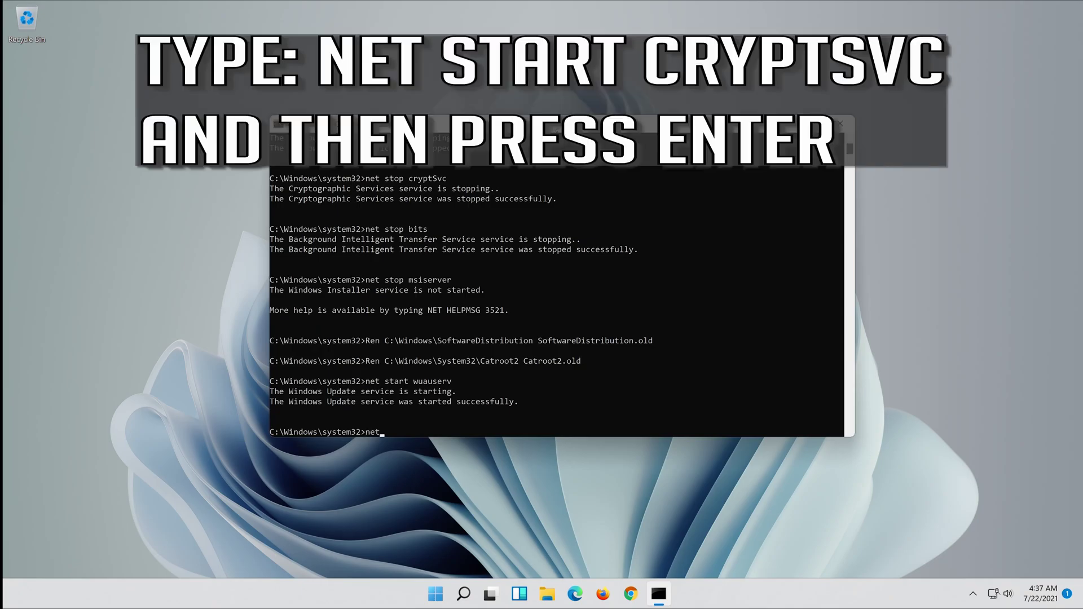
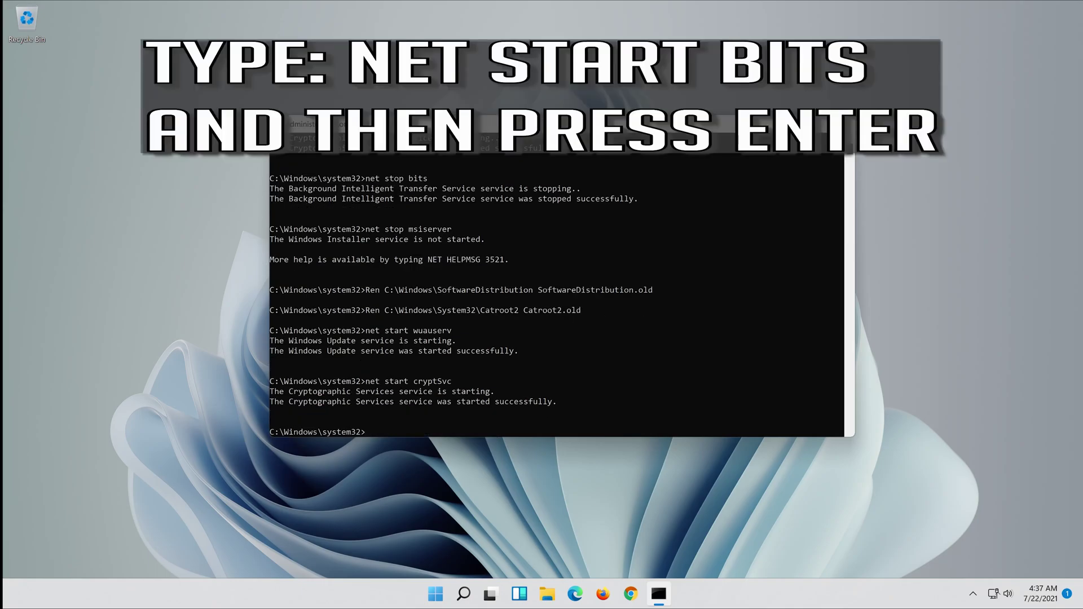
Run net start bits and net start msiserver to start the Background Intelligent Transfer and Windows Installer services
type("net start bits")
key("Return")
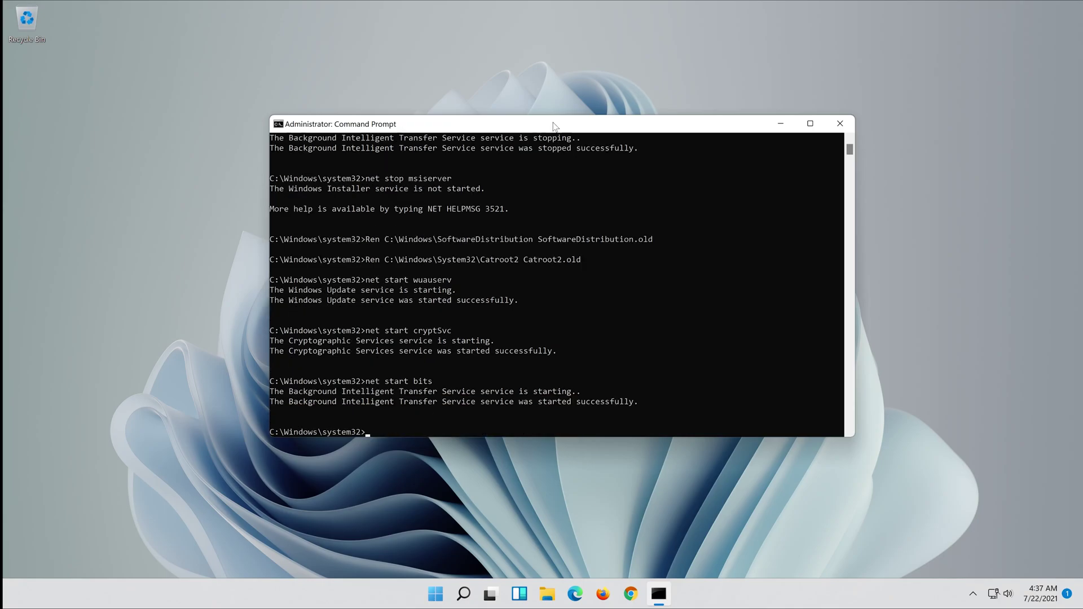
type("net start")
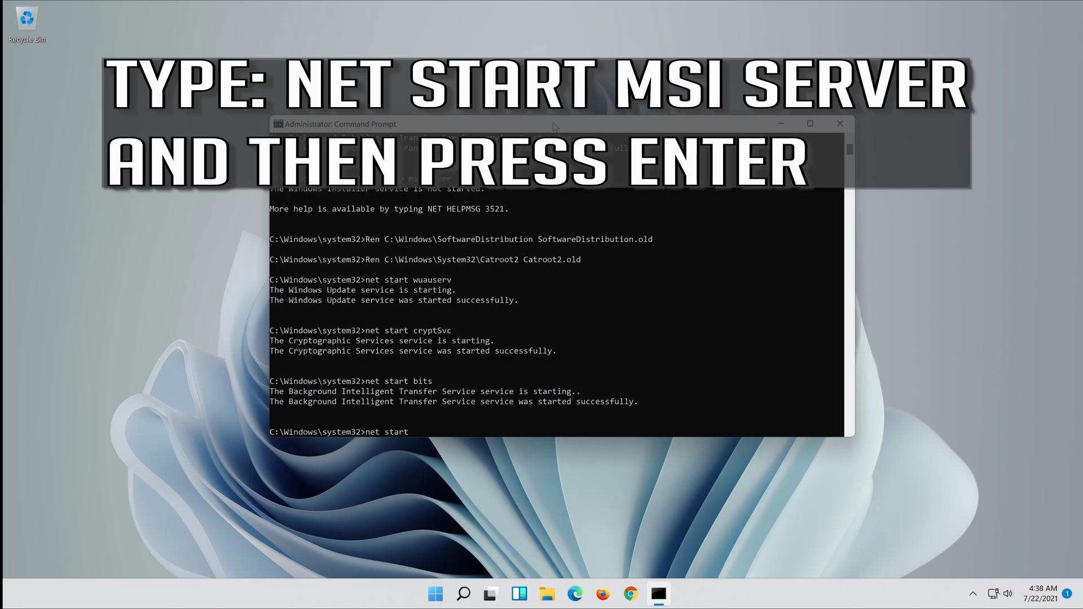
type(" msiserver")
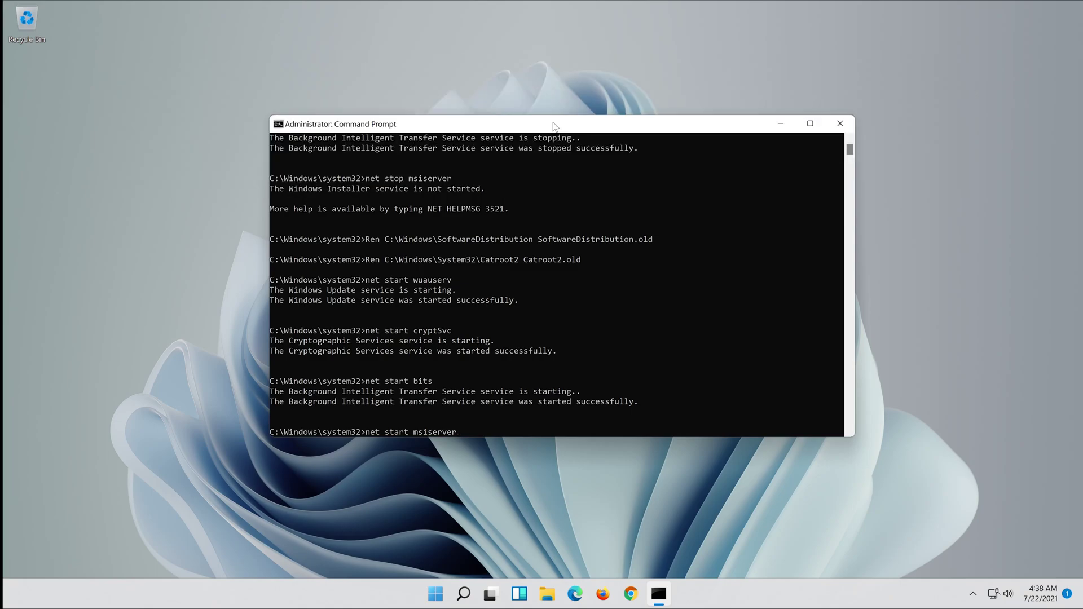
key("Return")
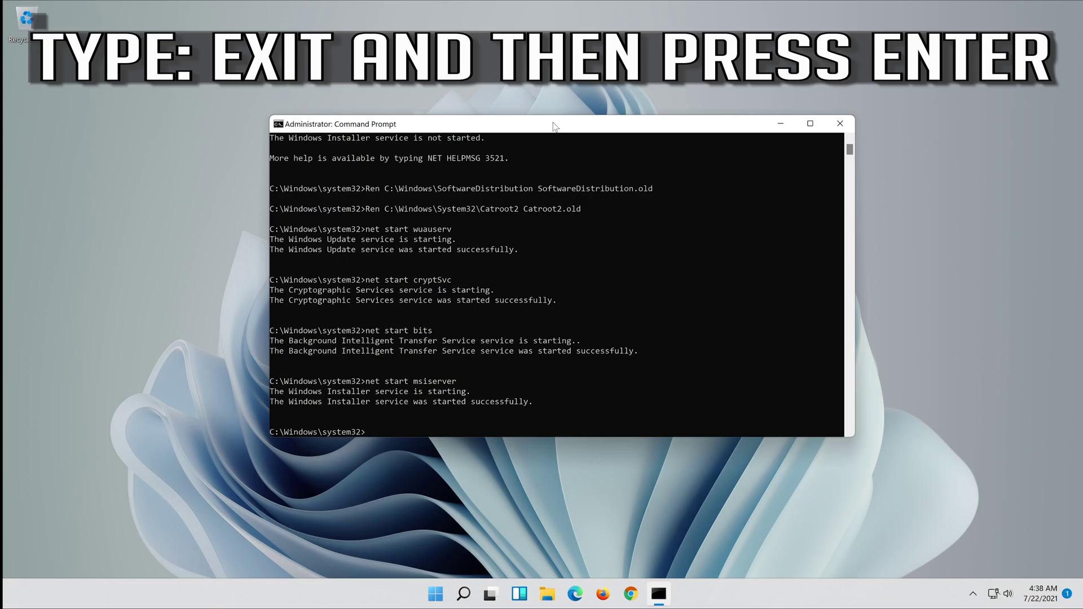
Close Command Prompt with the exit command and restart the computer
type("exit")
key("Return")
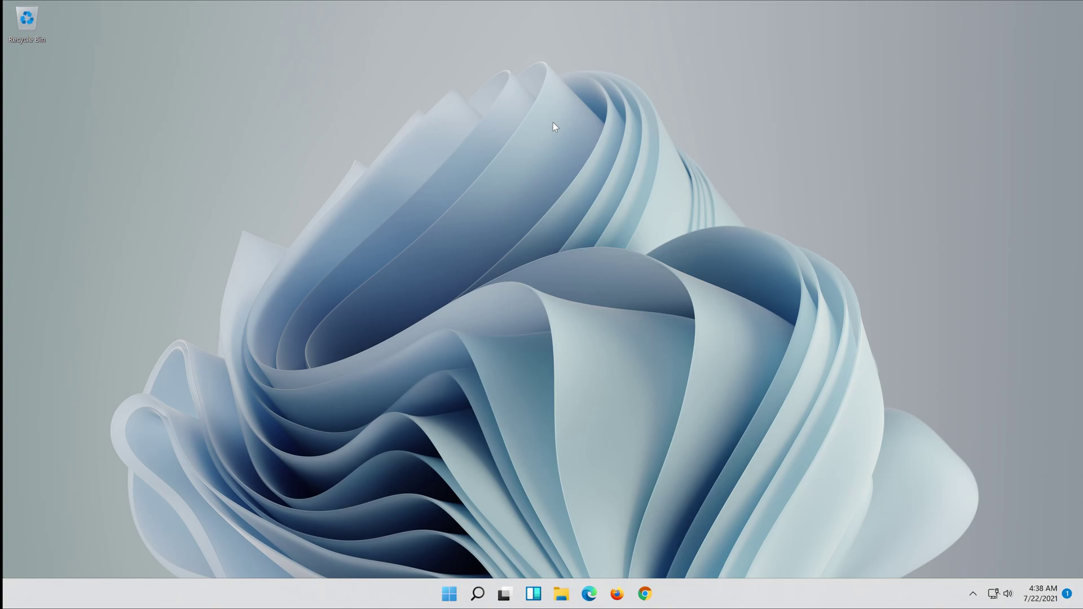
left_click(444, 596)
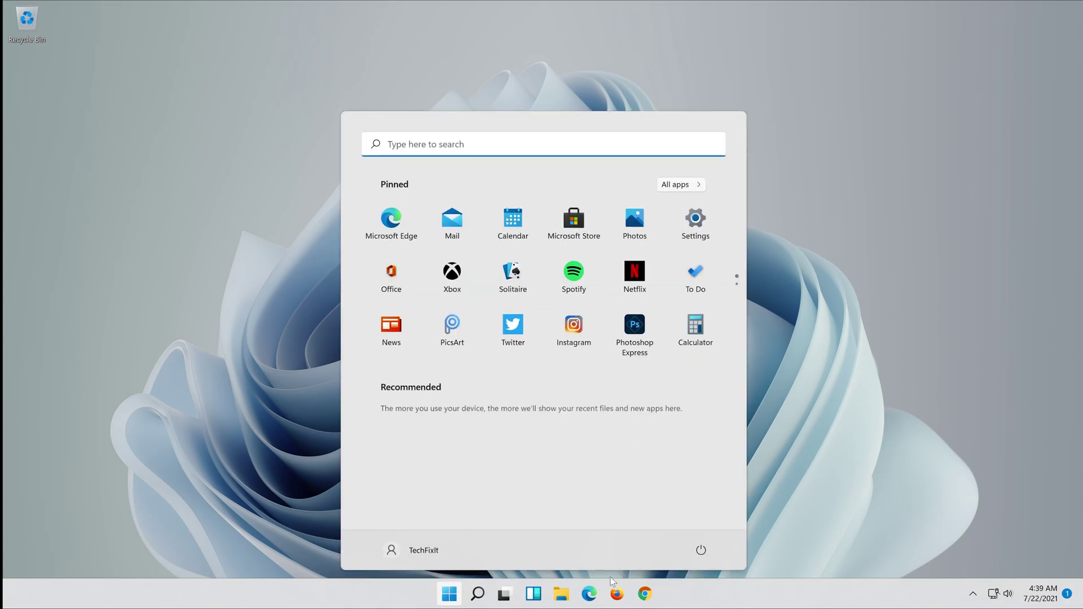
left_click(702, 553)
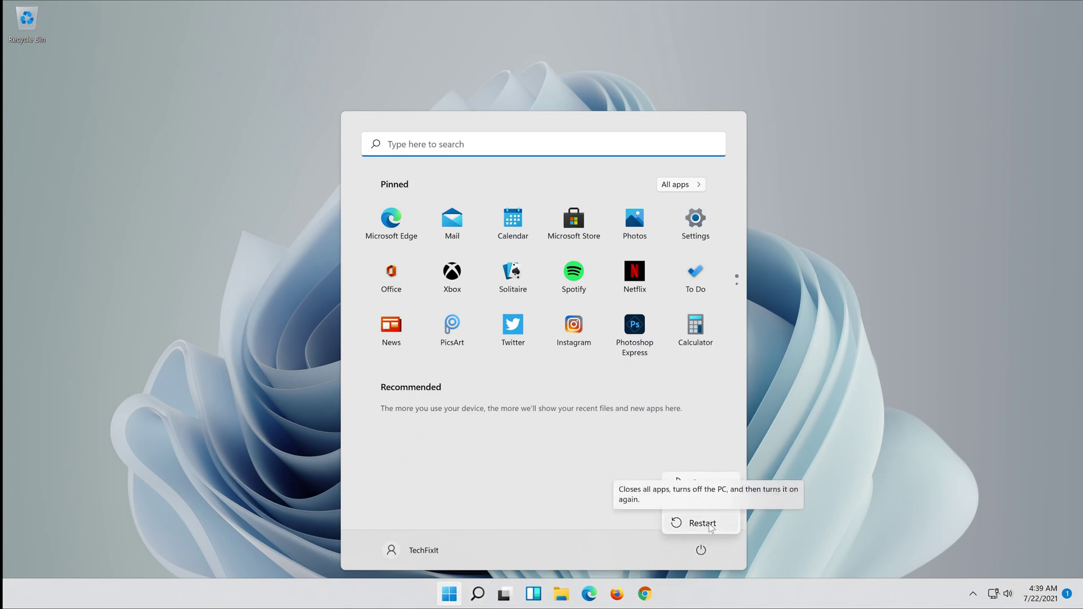
left_click(702, 523)
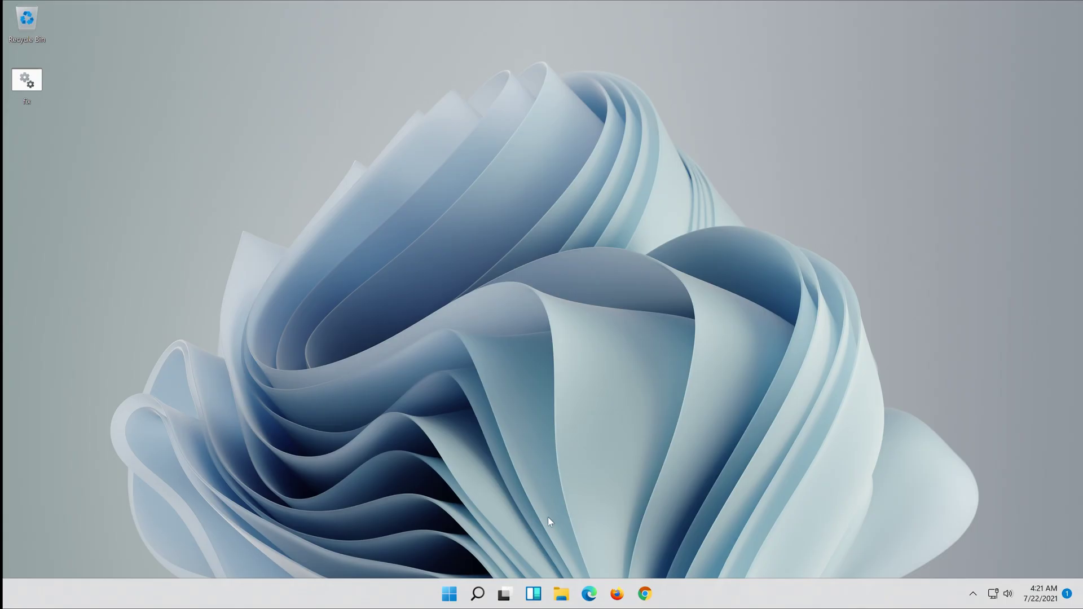
Open the Windows Update page in Settings and check for updates
left_click(462, 589)
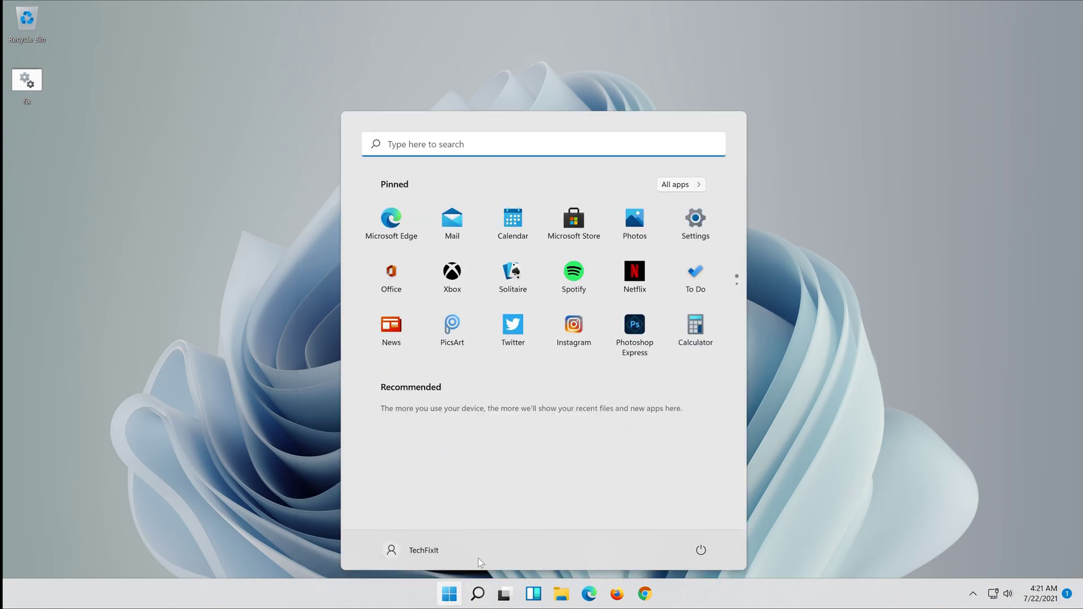
left_click(697, 221)
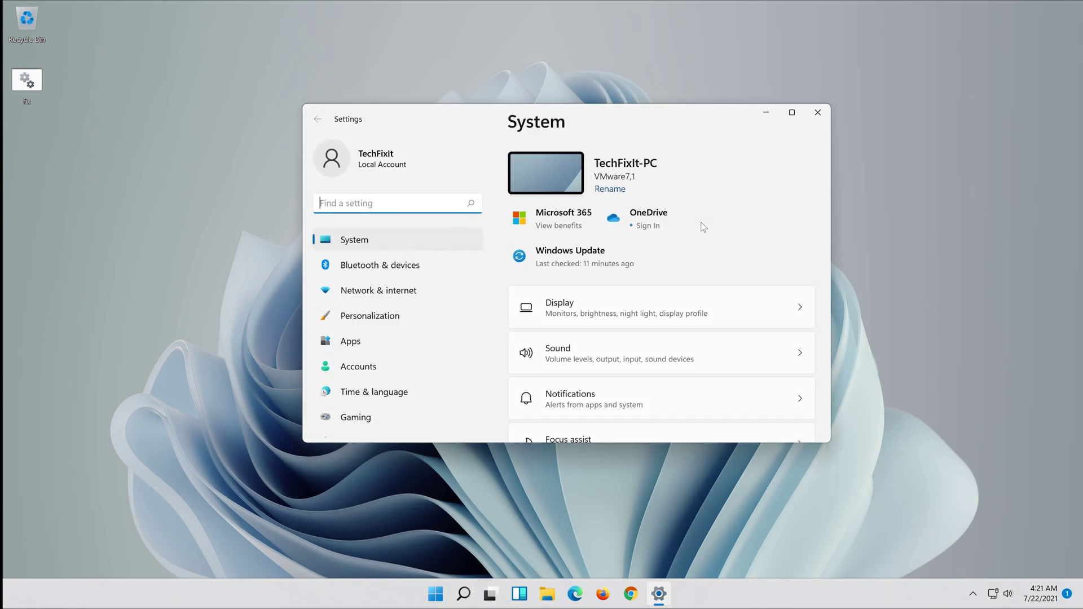
scroll(371, 395, "down", 3)
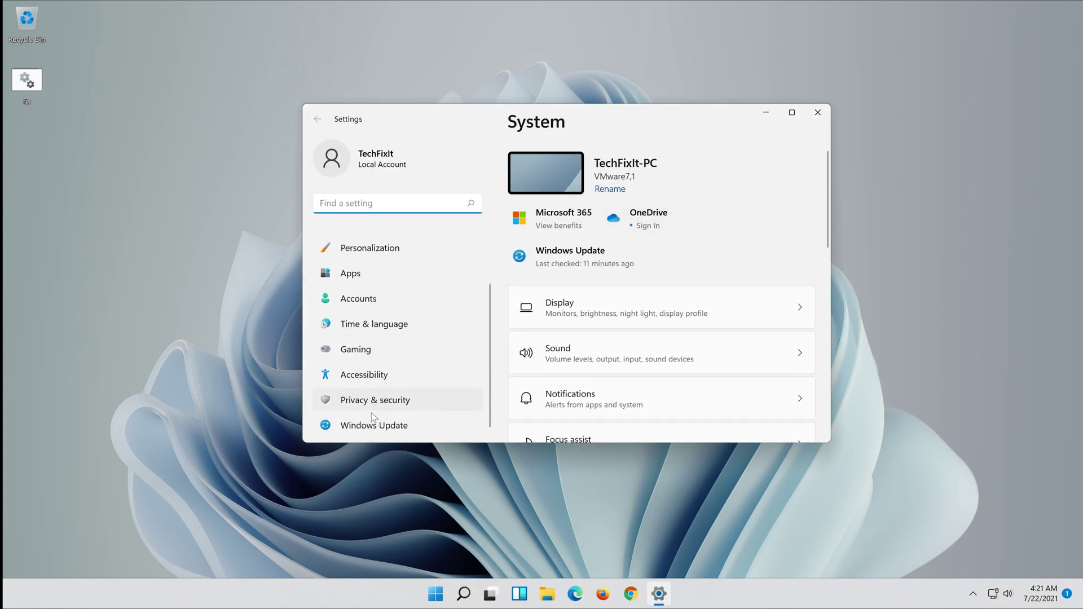
left_click(375, 426)
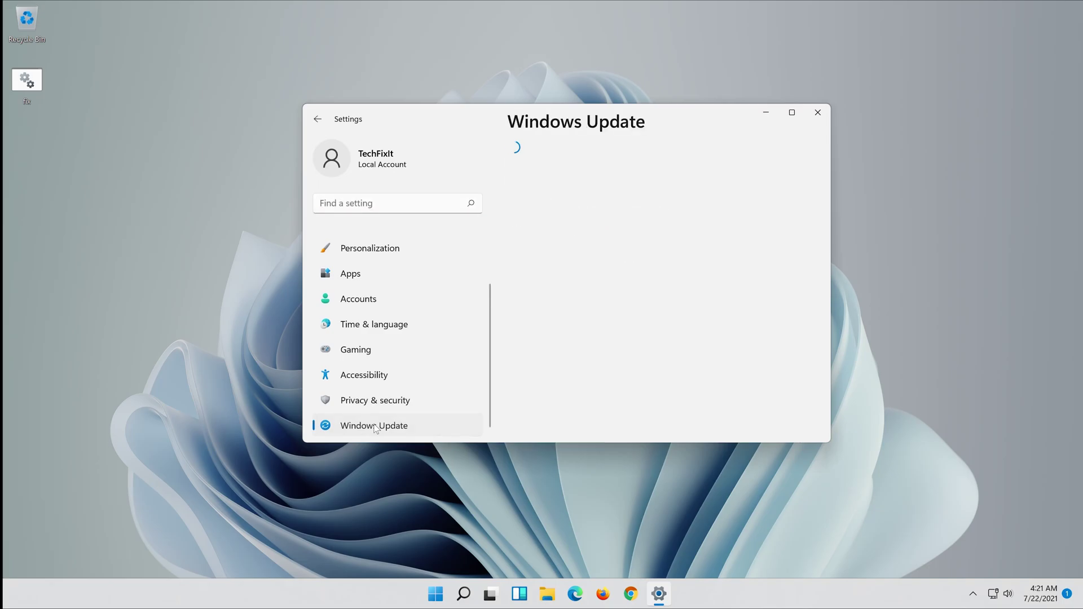
left_click(780, 178)
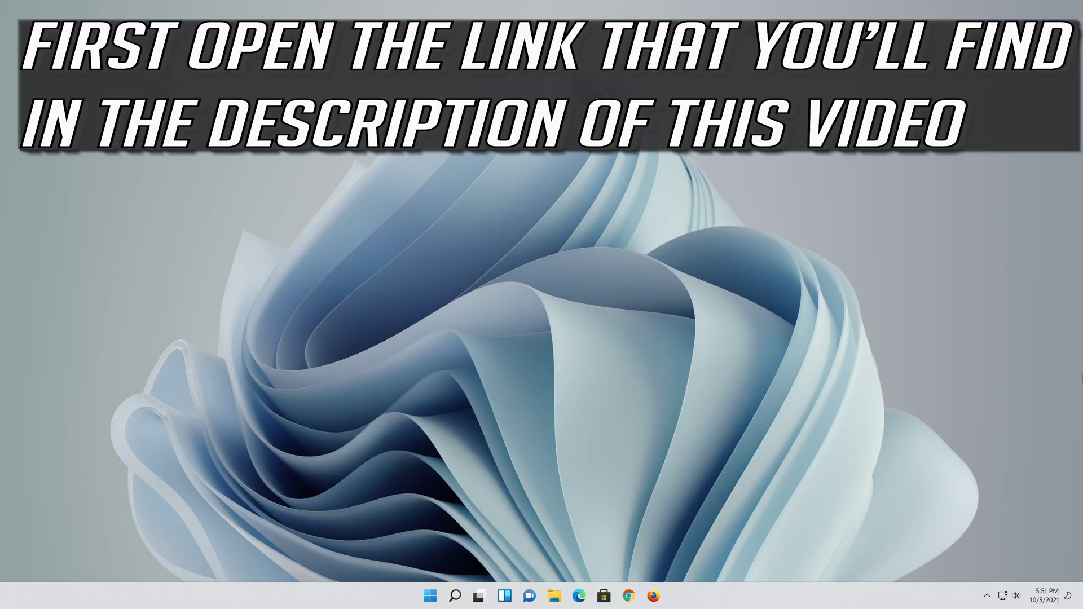
left_click(654, 596)
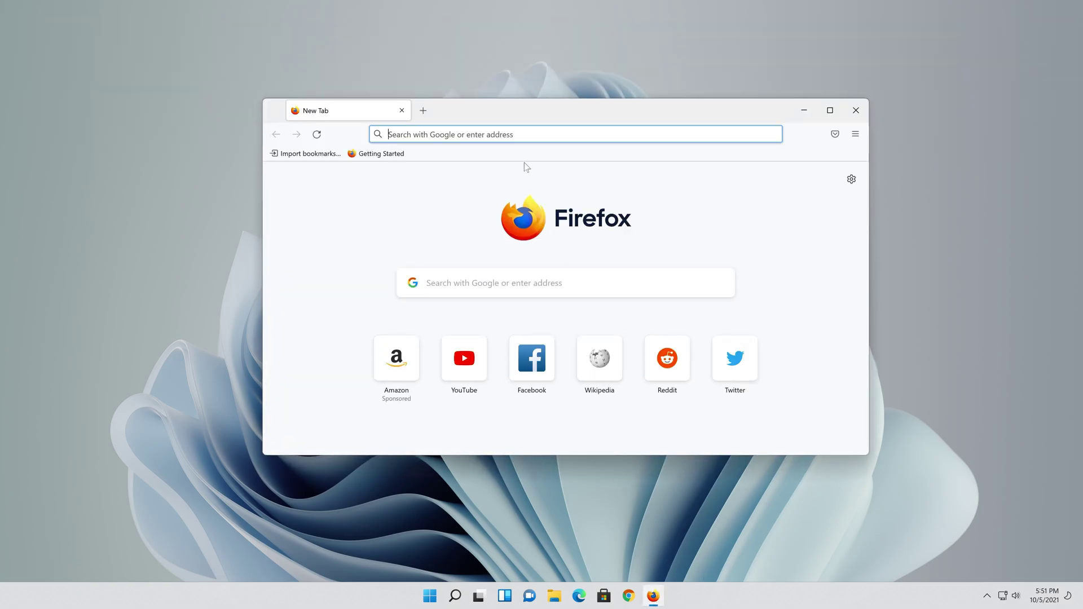
right_click(526, 134)
left_click(552, 230)
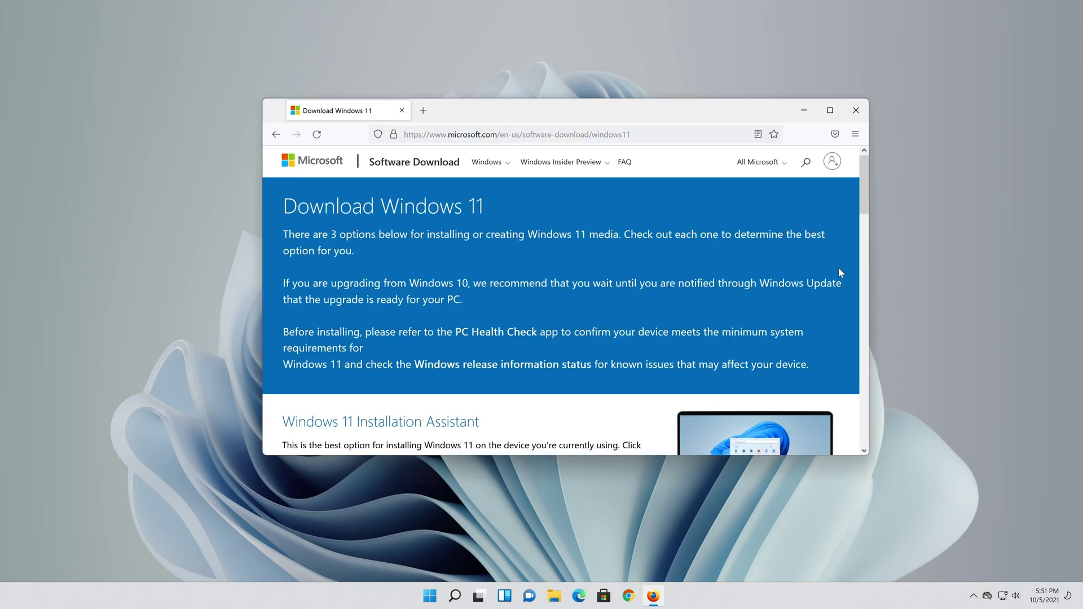
Download and save MediaCreationToolW11.exe from the Create Windows 11 Installation Media section, and close the browser
scroll(824, 276, "down", 3)
scroll(824, 275, "down", 5)
scroll(823, 275, "up", 2)
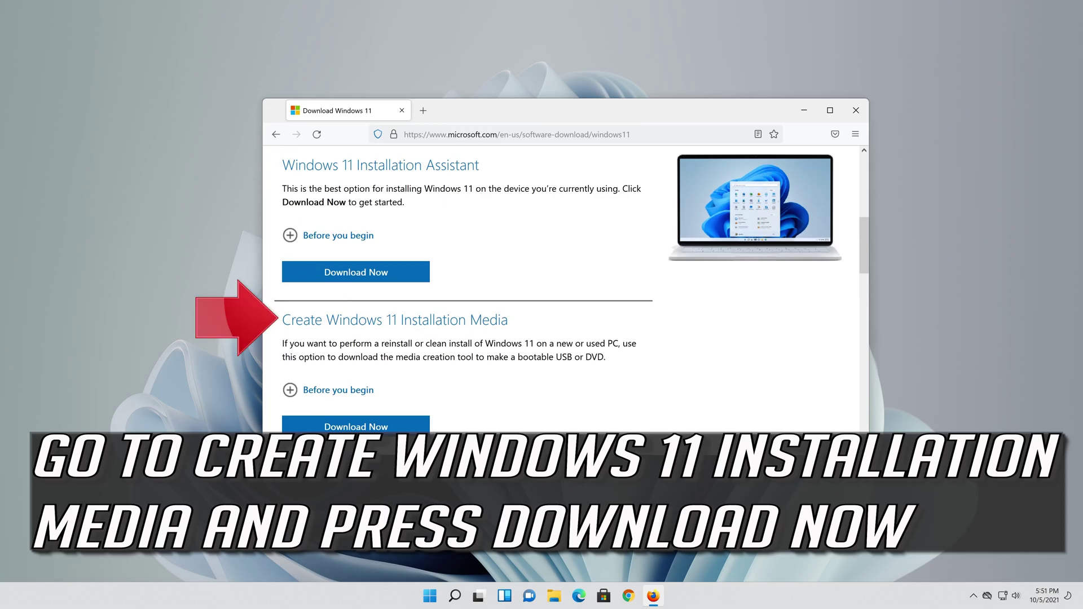
left_click(381, 426)
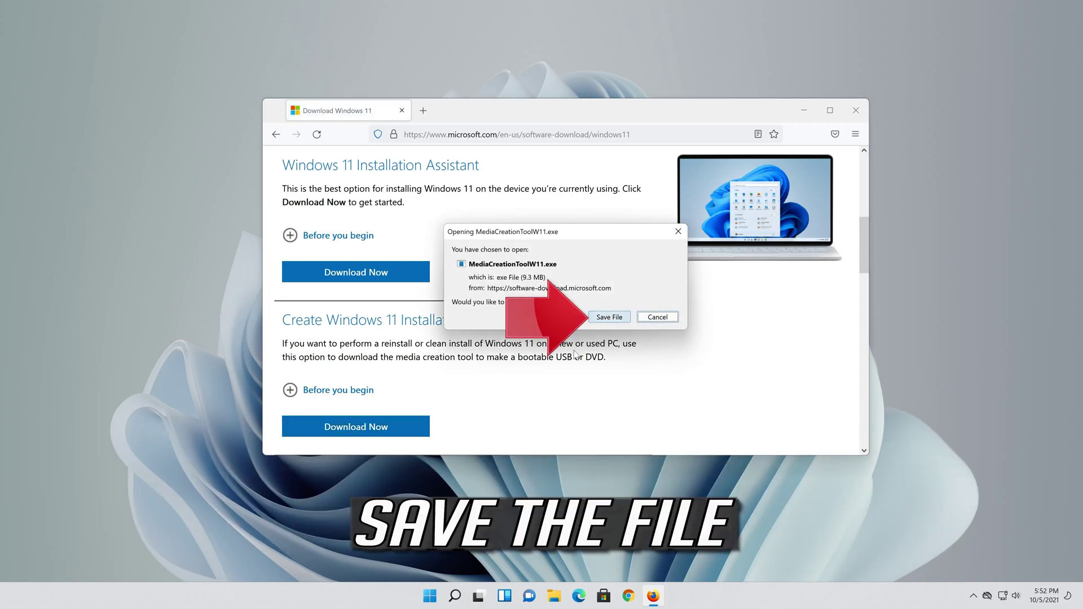
left_click(608, 321)
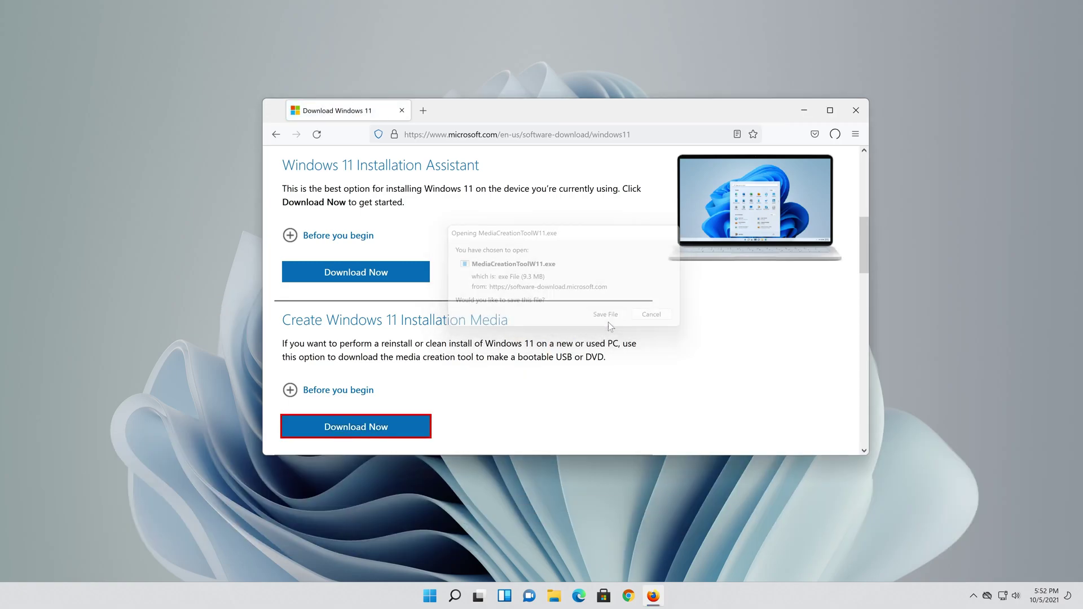
left_click(854, 112)
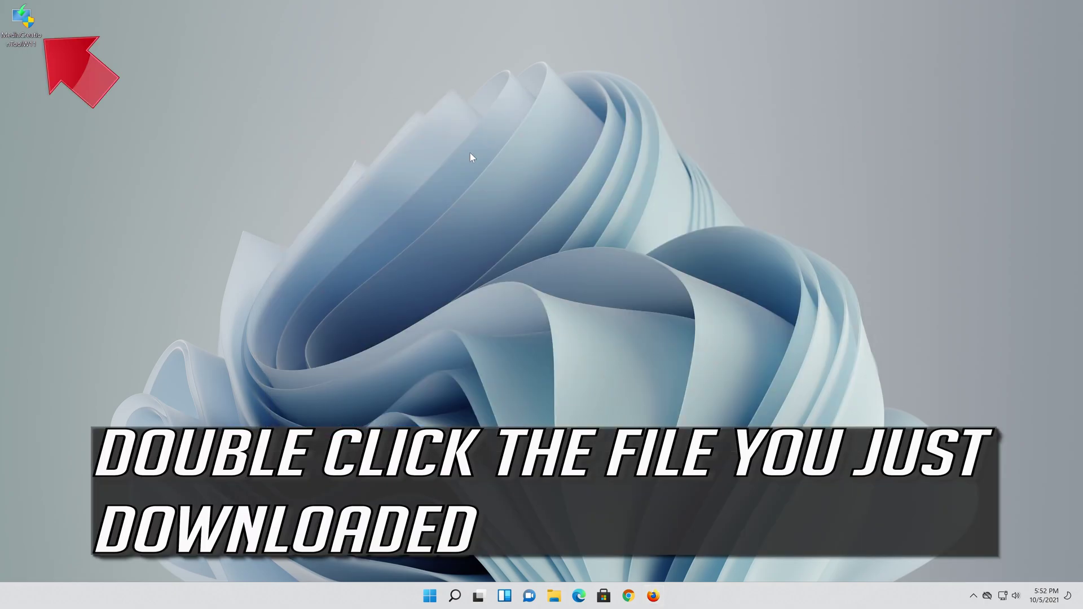
Run the downloaded Media Creation Tool from the desktop with permission to make changes, and accept its license terms
double_click(22, 22)
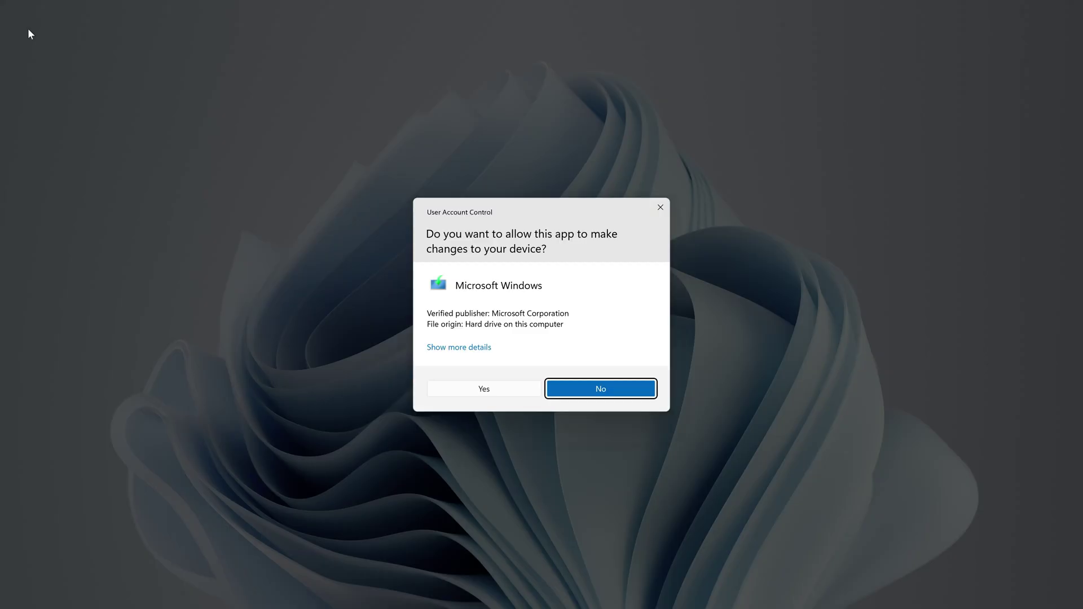
left_click(482, 390)
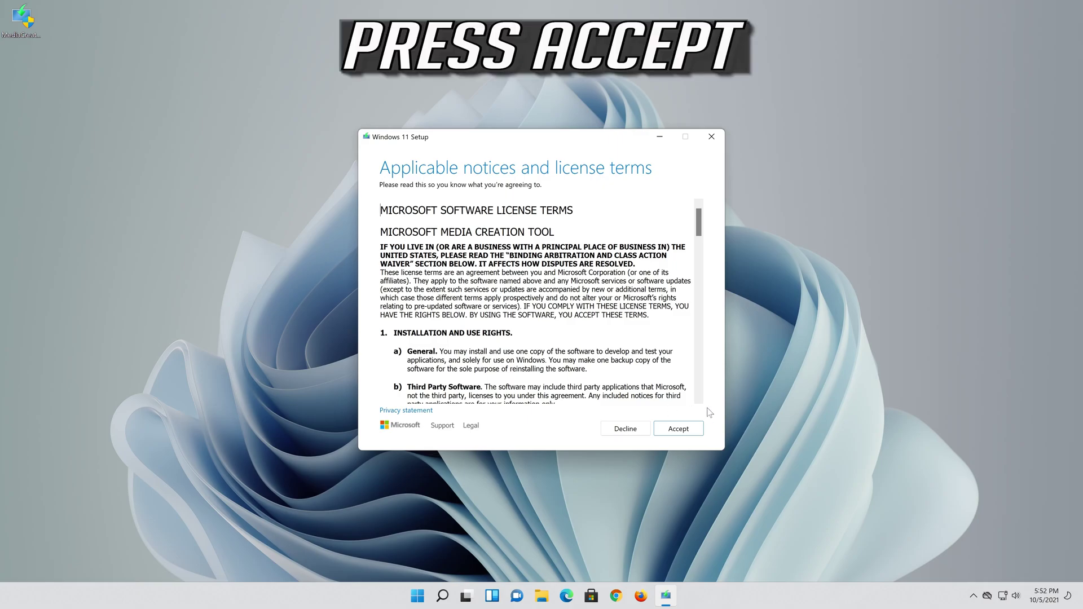
left_click(690, 432)
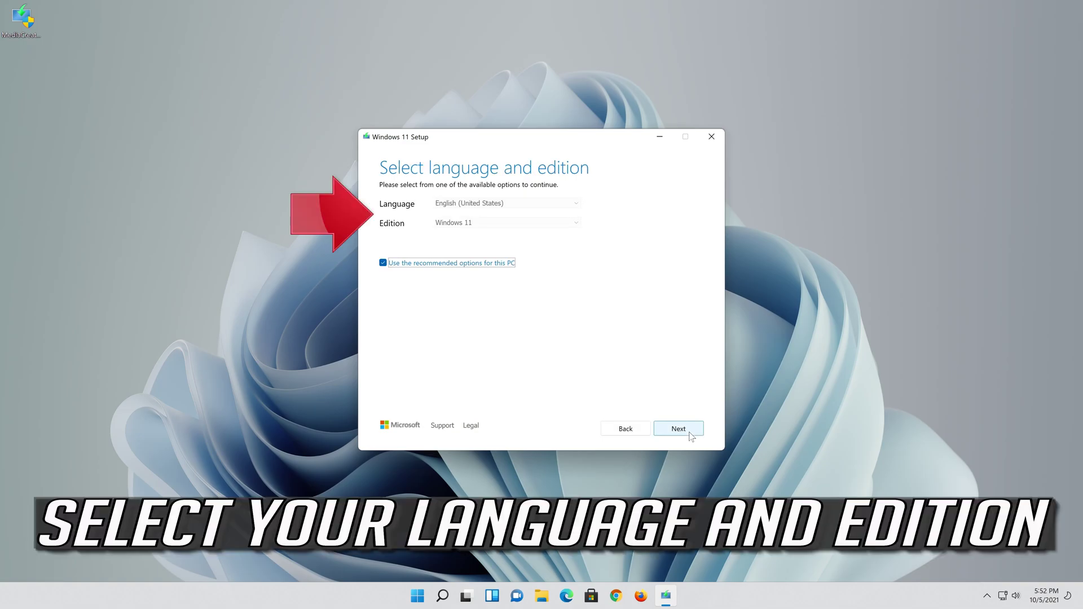
Continue with the recommended options for this PC, English (United States) as language and Windows 11 as edition
left_click(439, 265)
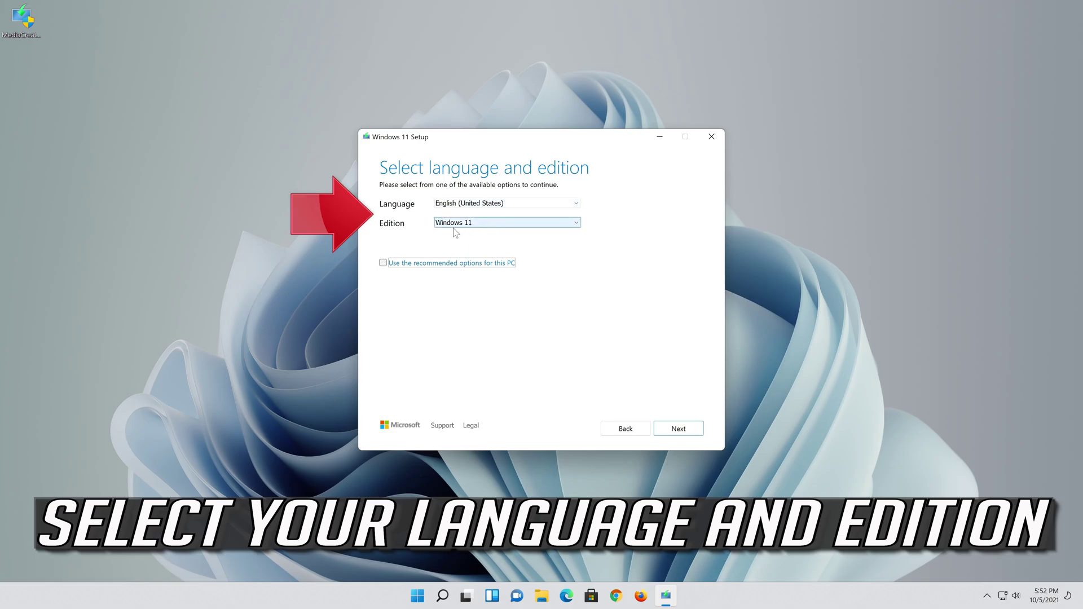
left_click(383, 263)
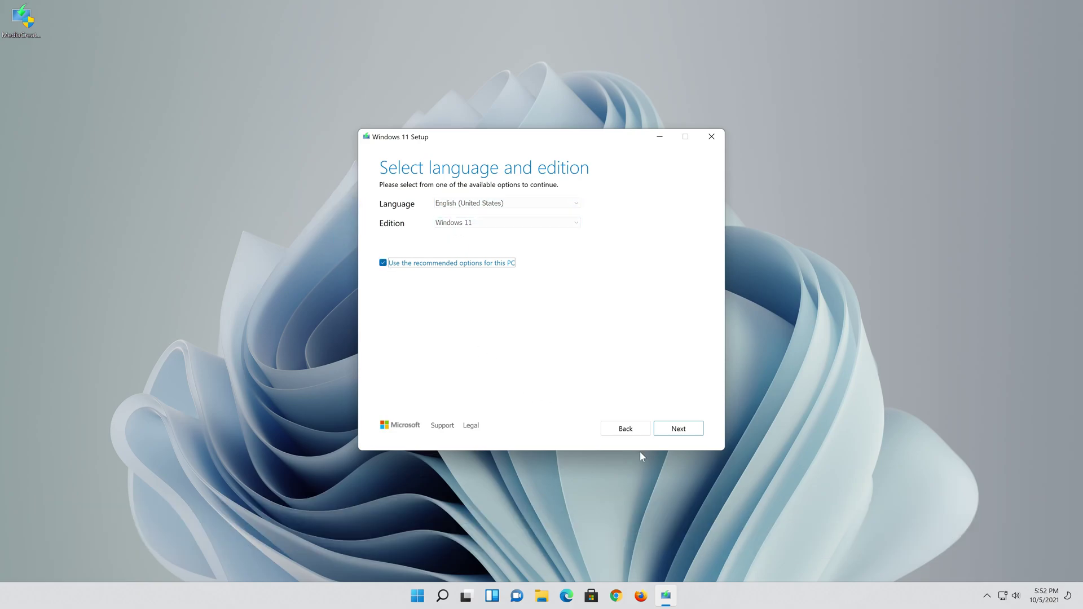
left_click(679, 430)
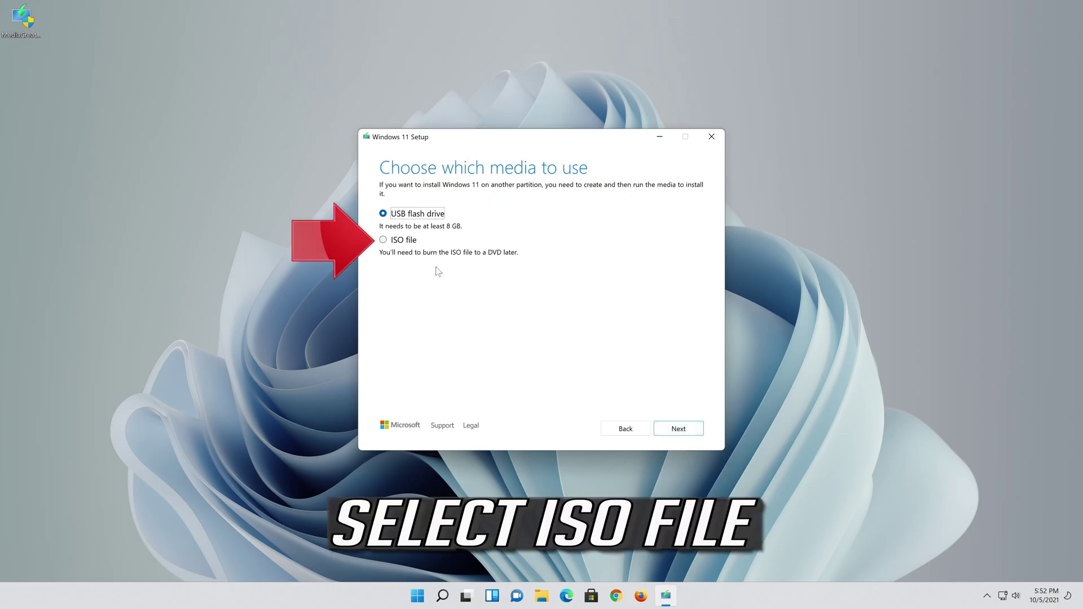
Create the installation media as an ISO file saved to the Desktop as Windows 11, and finish the tool
left_click(384, 240)
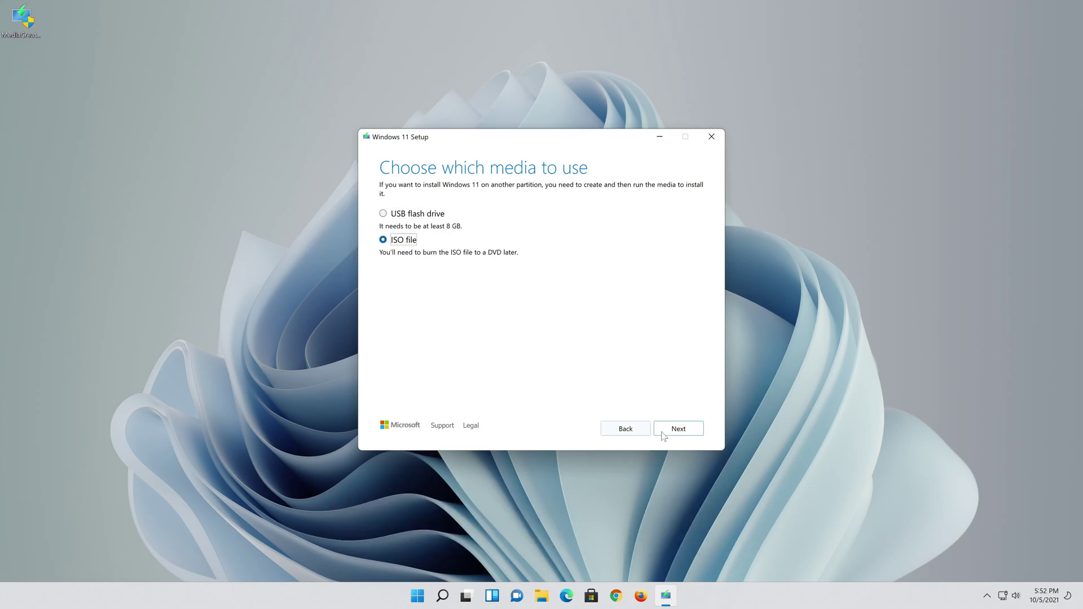
left_click(690, 428)
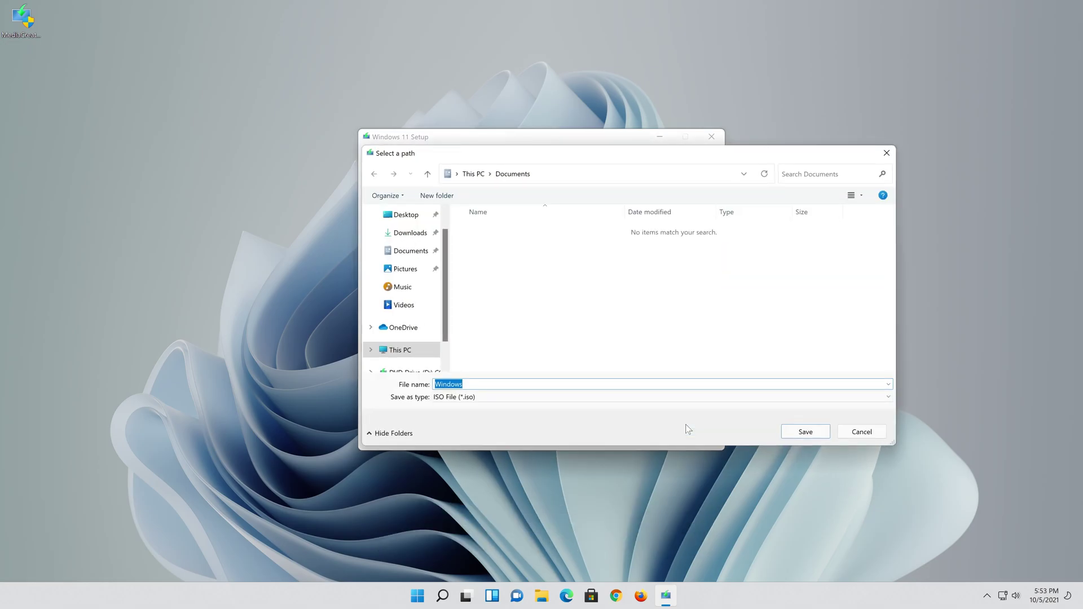
left_click(417, 217)
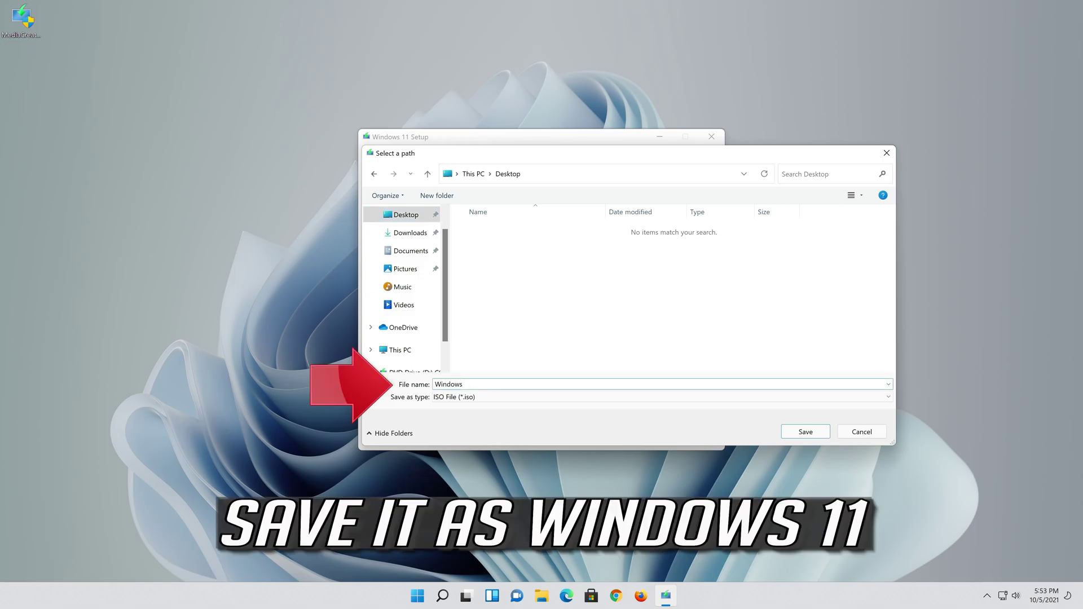
left_click(815, 436)
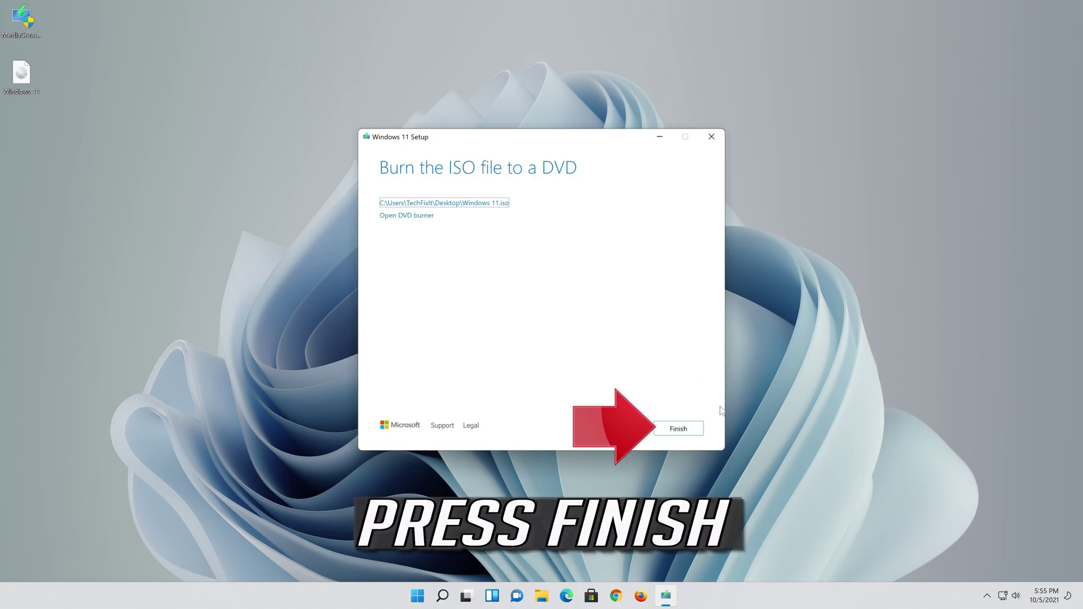
left_click(681, 430)
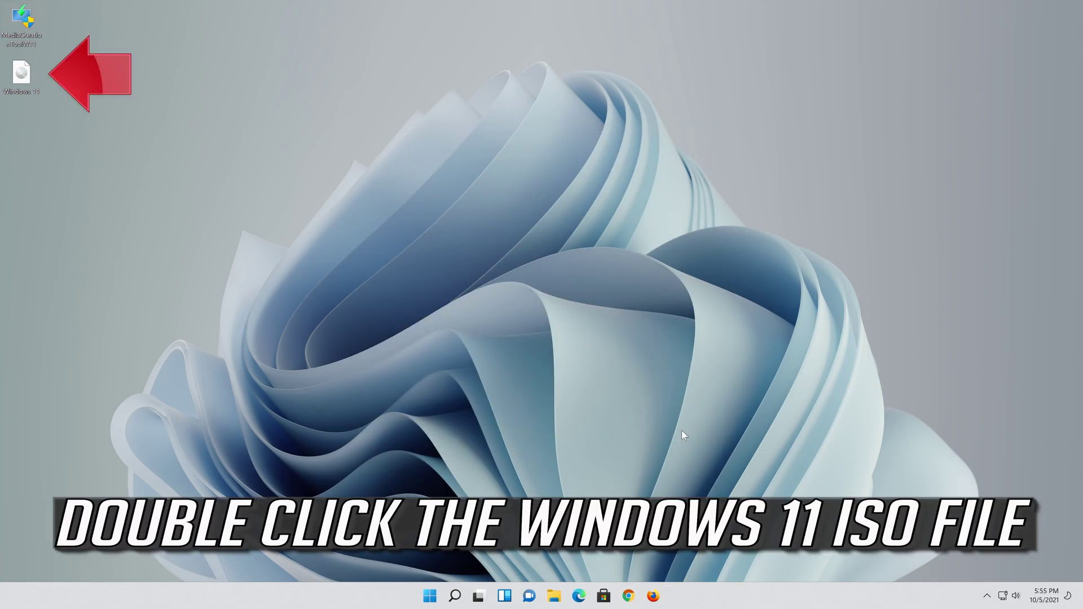
Mount the Windows 11 ISO from the desktop, run its setup application with permission to make changes, and close the drive window
double_click(26, 79)
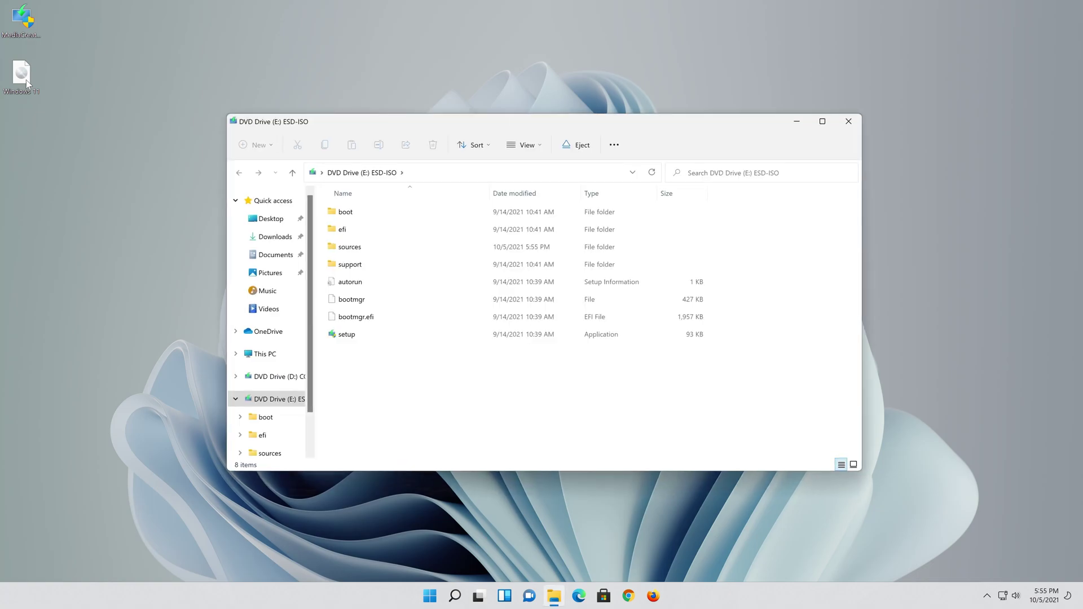
double_click(377, 329)
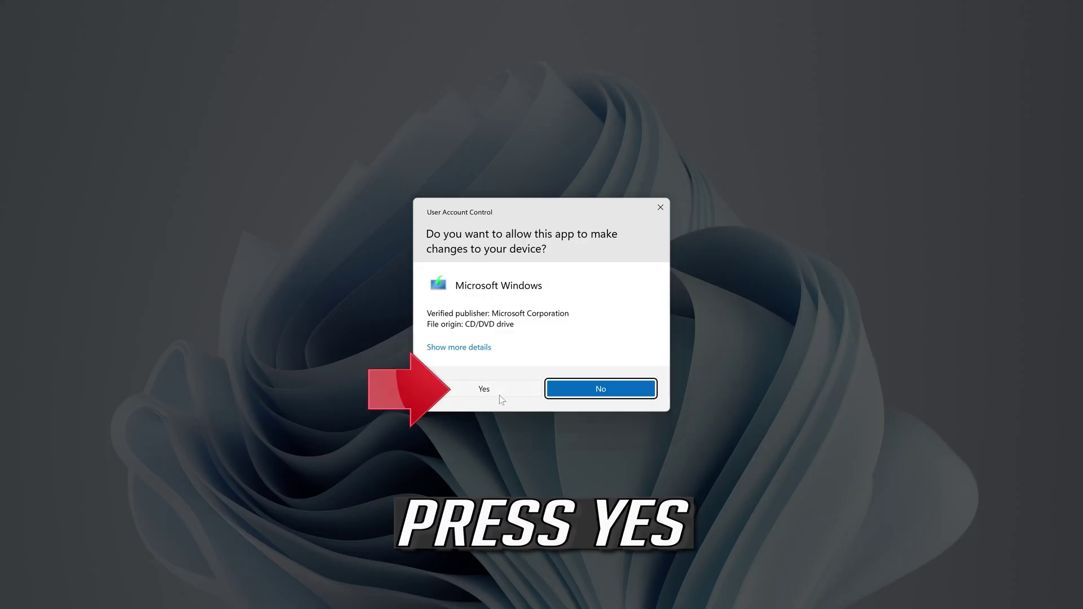
left_click(484, 389)
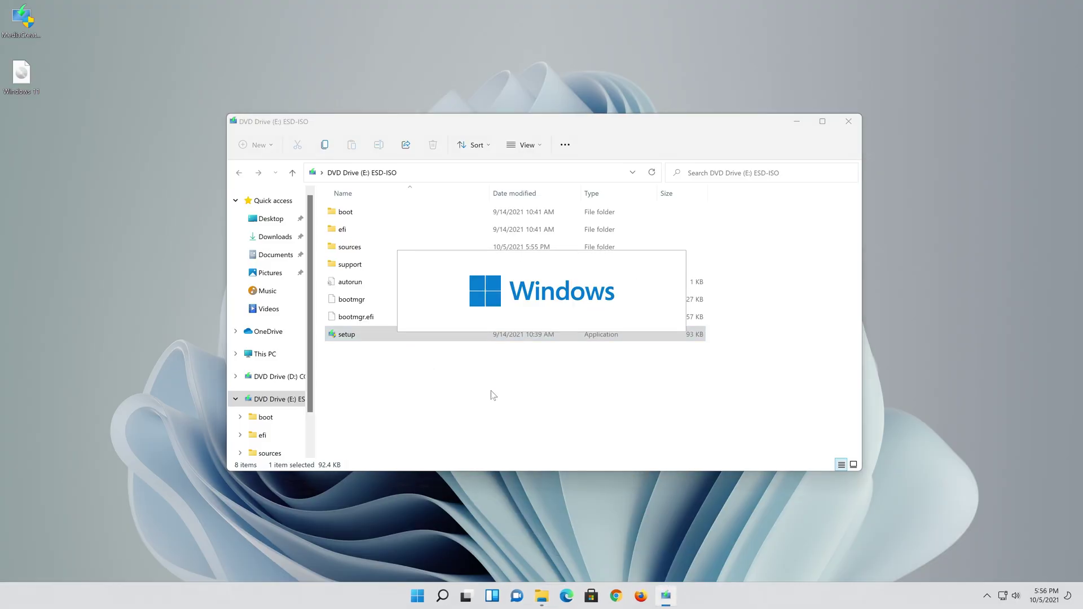
left_click(846, 124)
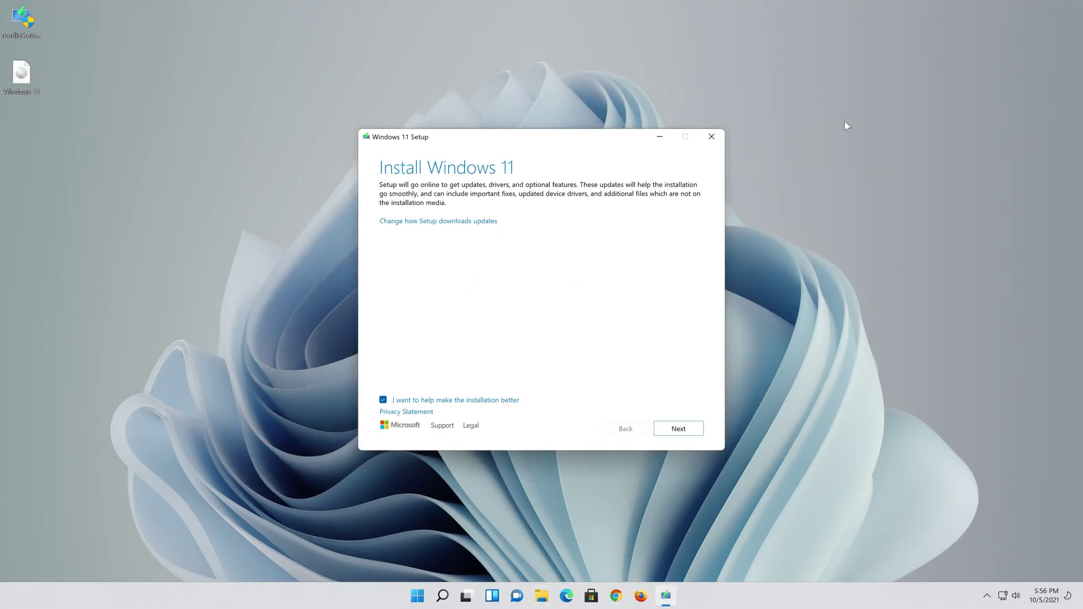
Accept the Windows 11 Setup license terms and install Windows 11 Pro with Keep personal files and apps selected
left_click(688, 433)
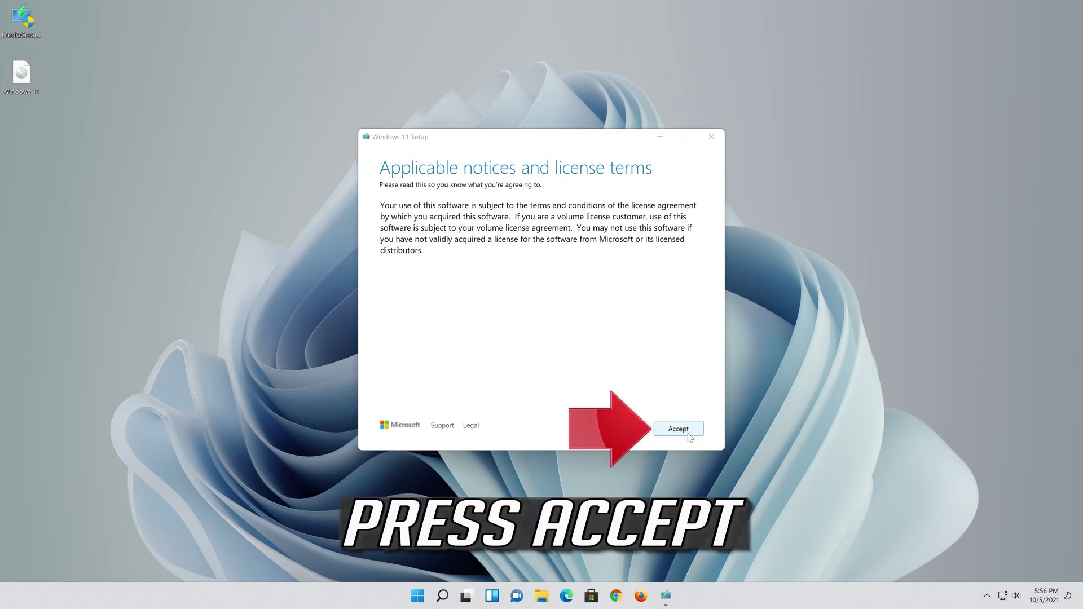
left_click(680, 434)
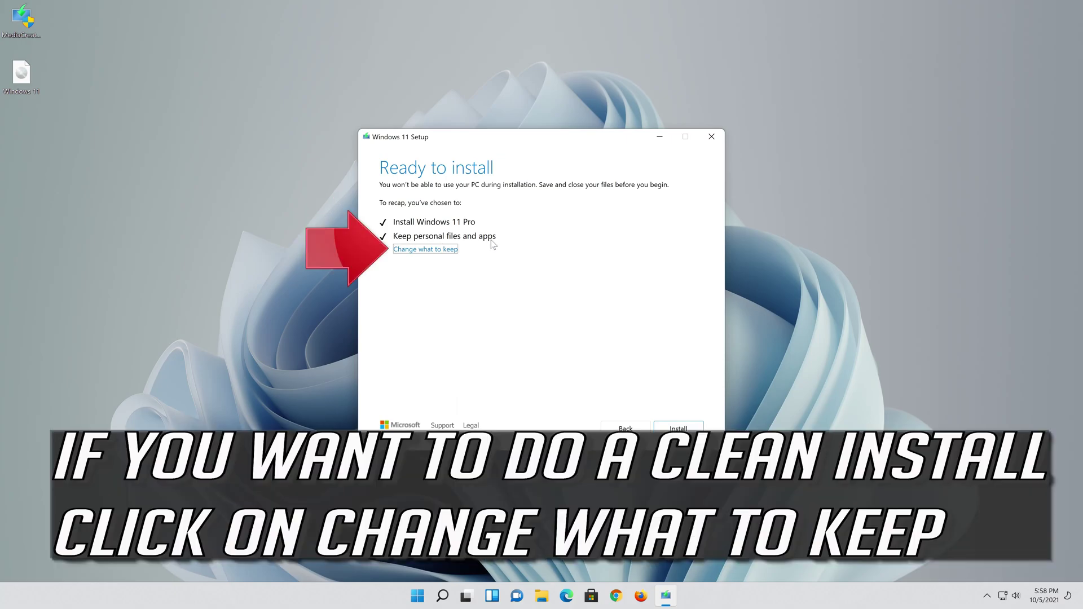
left_click(451, 254)
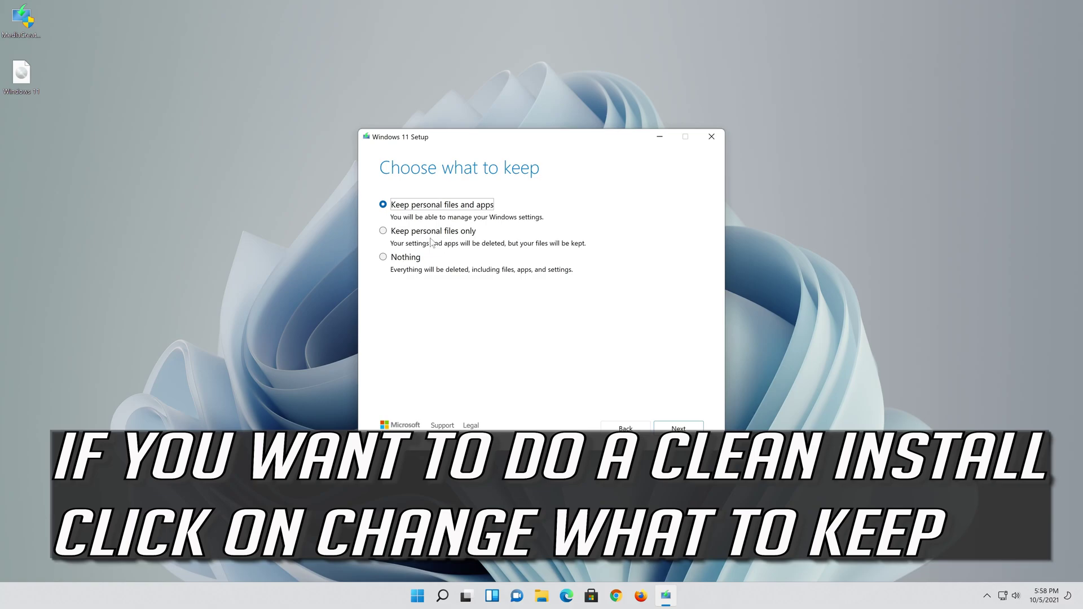
left_click(683, 428)
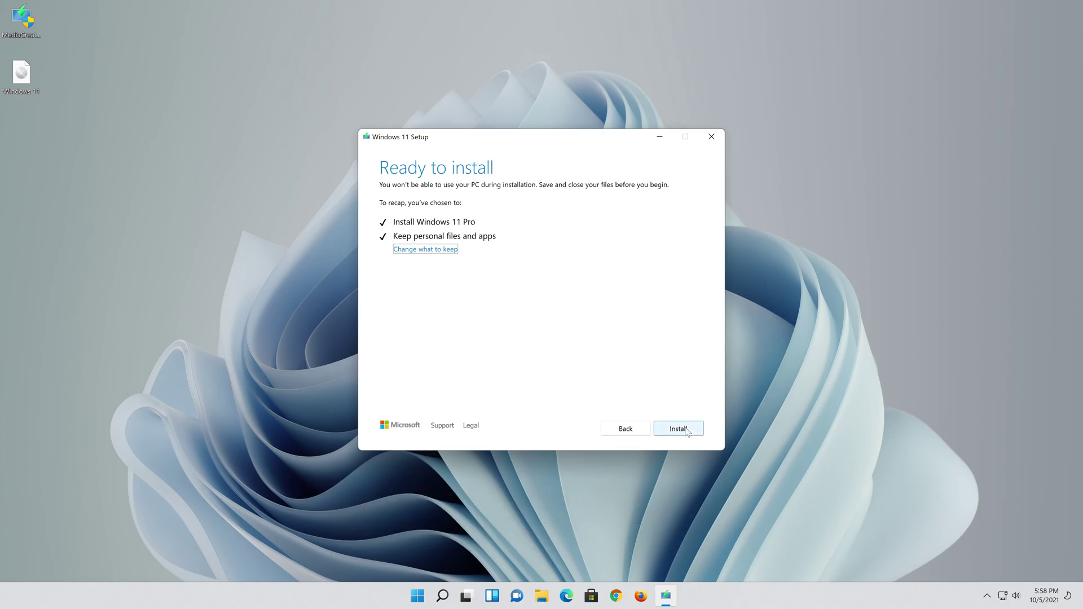
left_click(685, 428)
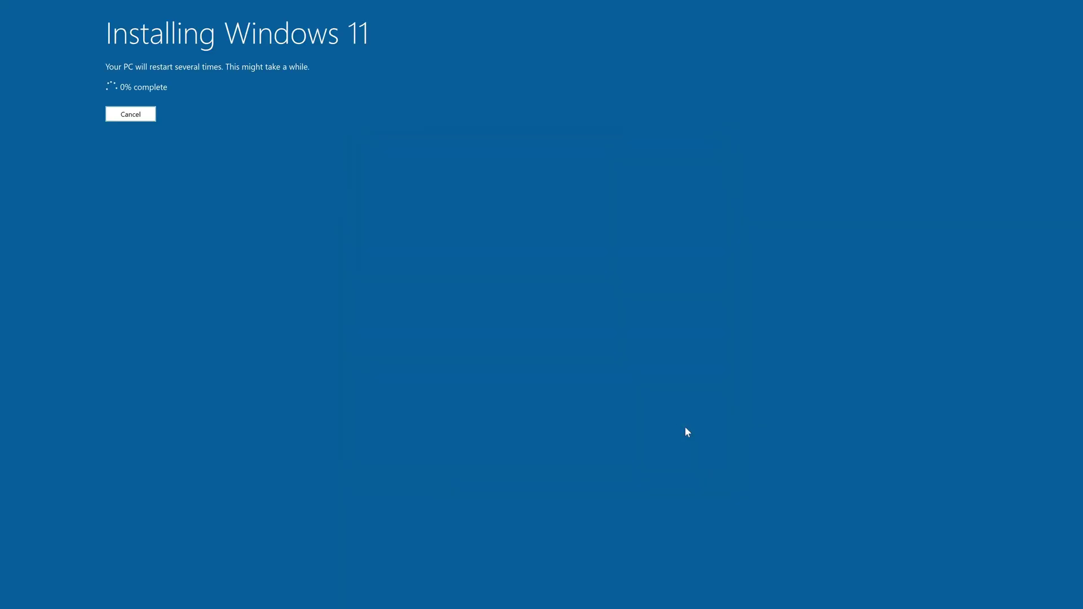